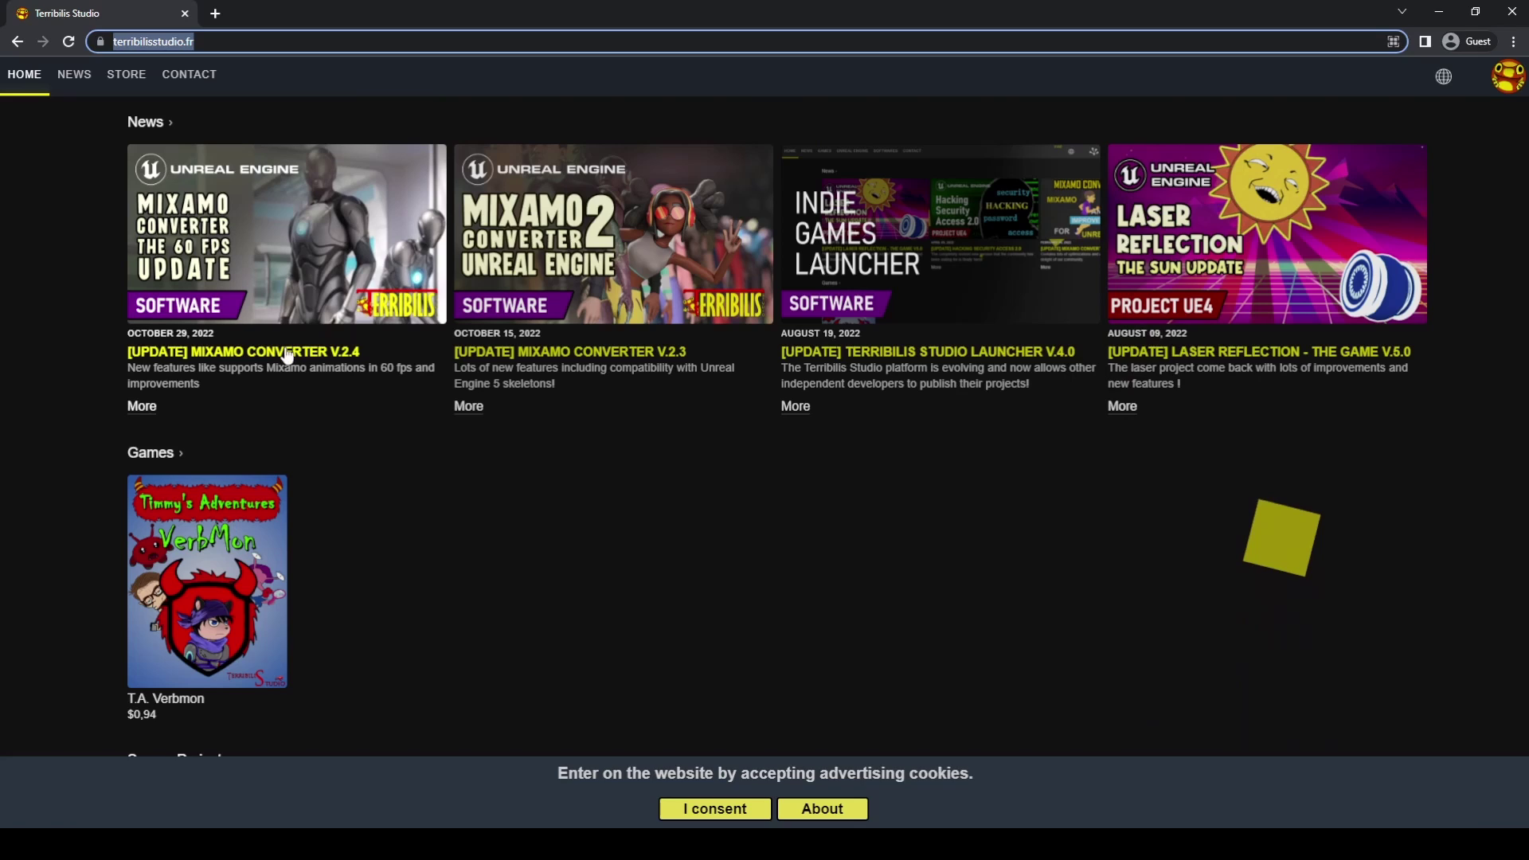
Open the Mixamo Converter V.2.4 news page and start the direct download of the converter.
{"action": "left_click", "coordinate": [288, 352]}
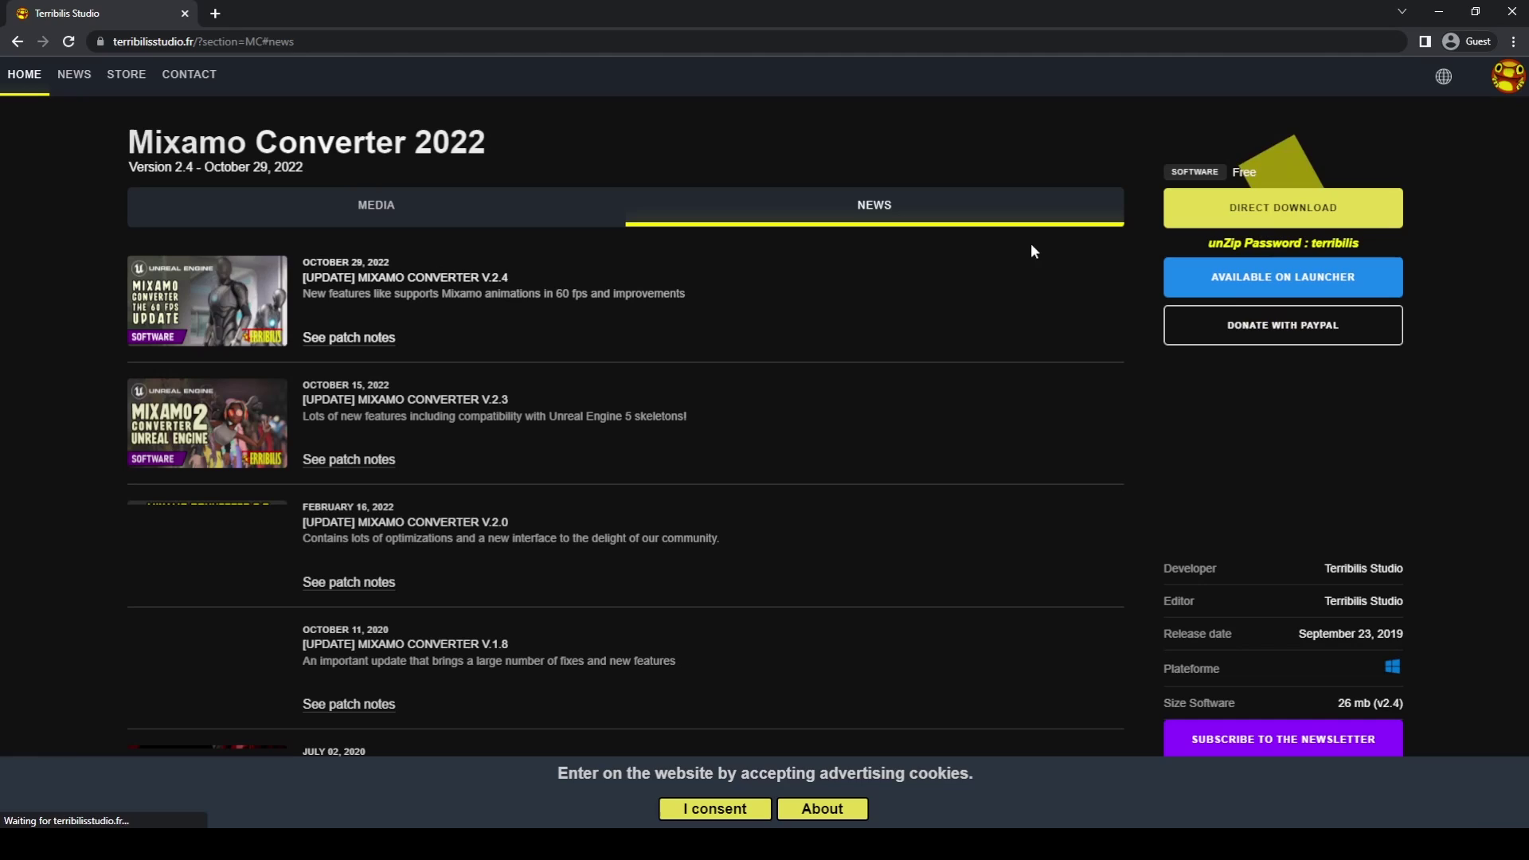
{"action": "left_click", "coordinate": [1282, 209]}
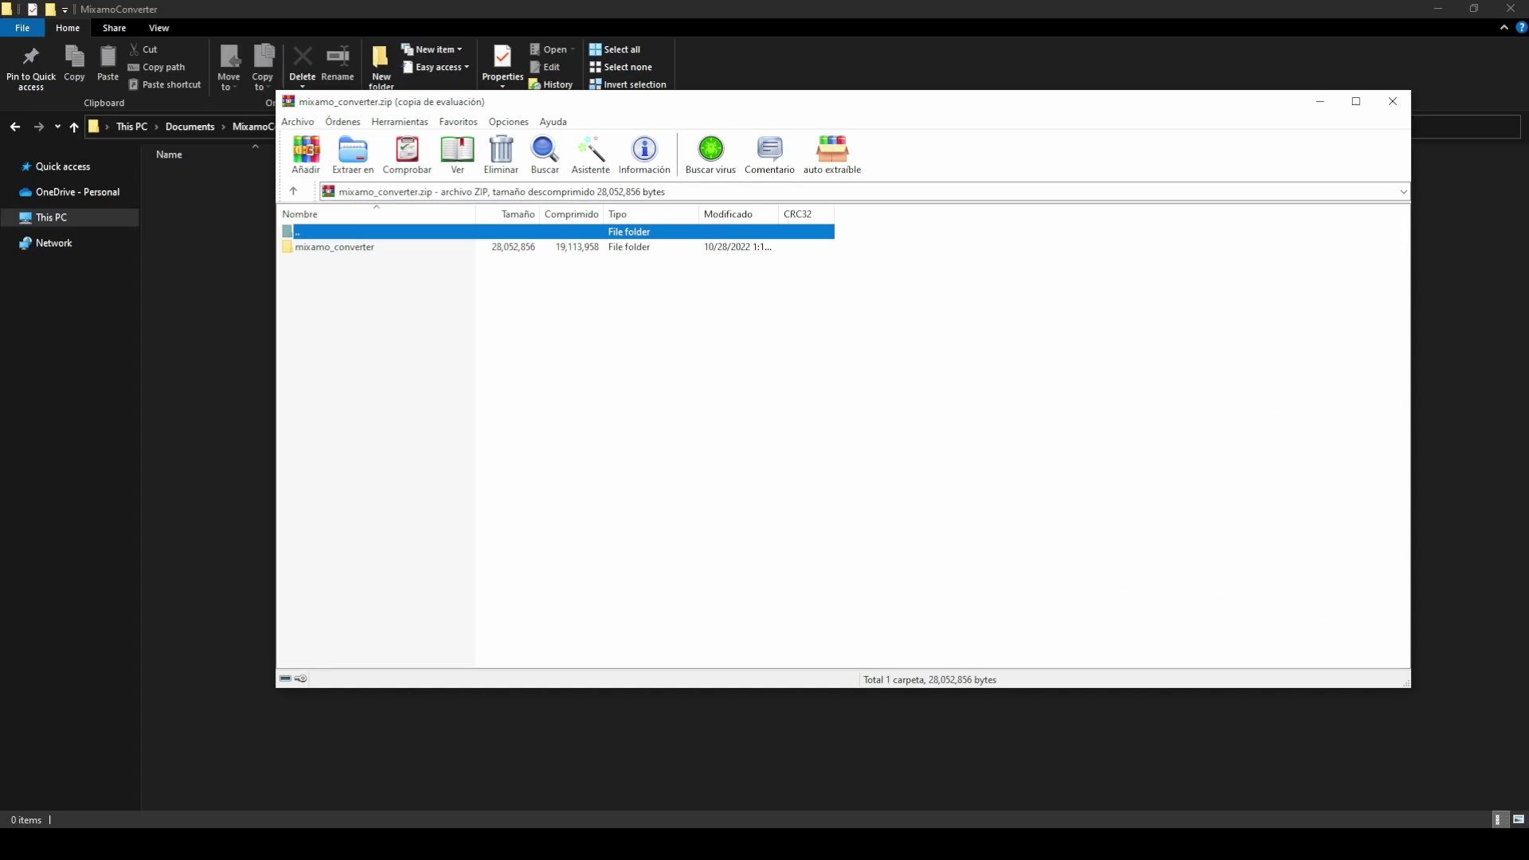
Extract the mixamo_converter folder into Documents\MixamoConverter, confirming the archive password.
{"action": "left_click_drag", "start_coordinate": [509, 106], "coordinate": [626, 191]}
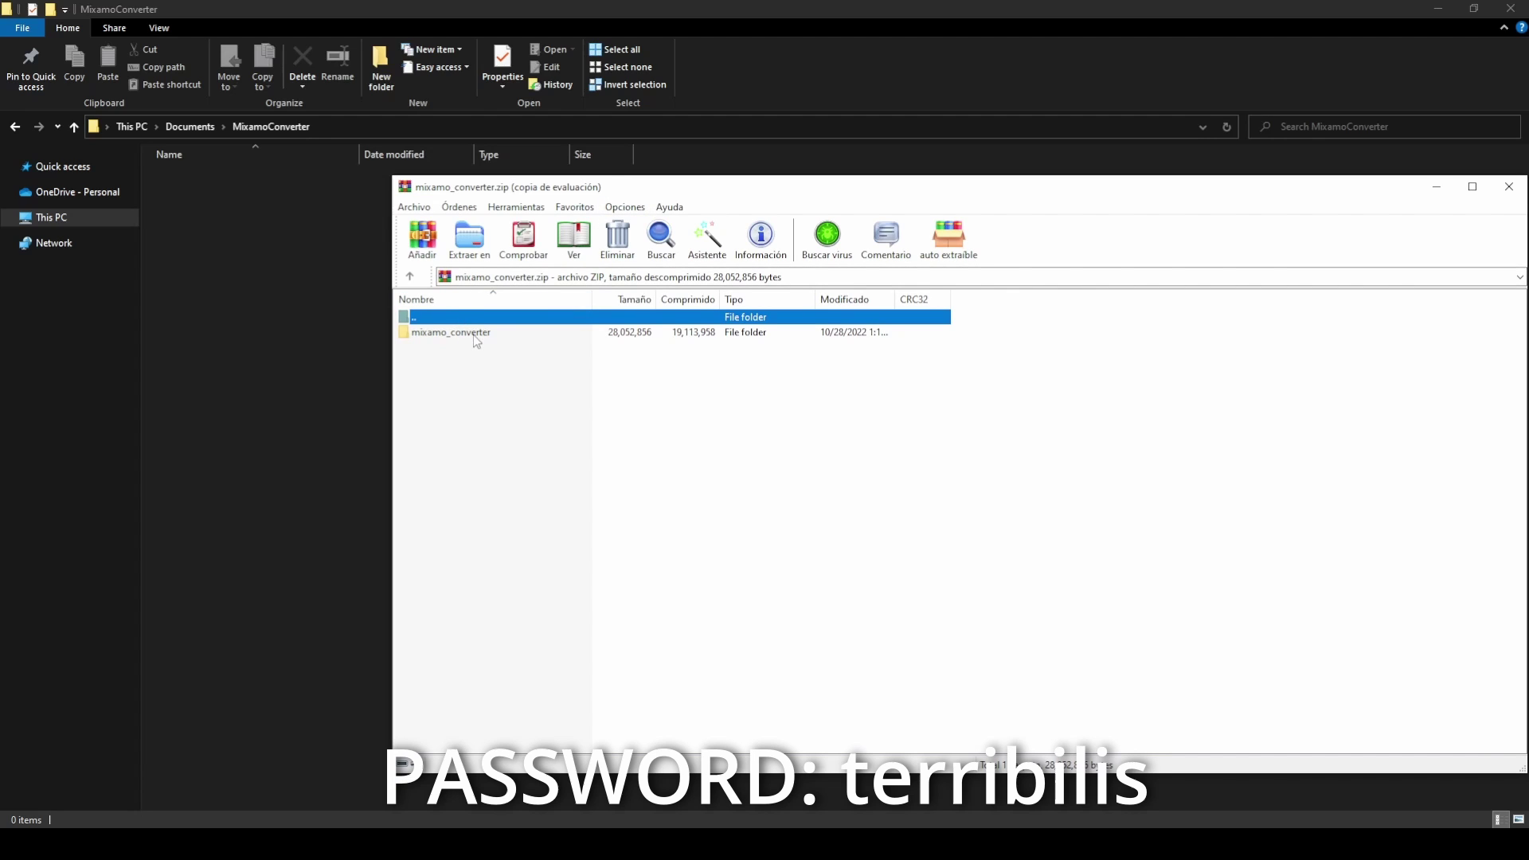
{"action": "left_click_drag", "start_coordinate": [475, 336], "coordinate": [285, 326]}
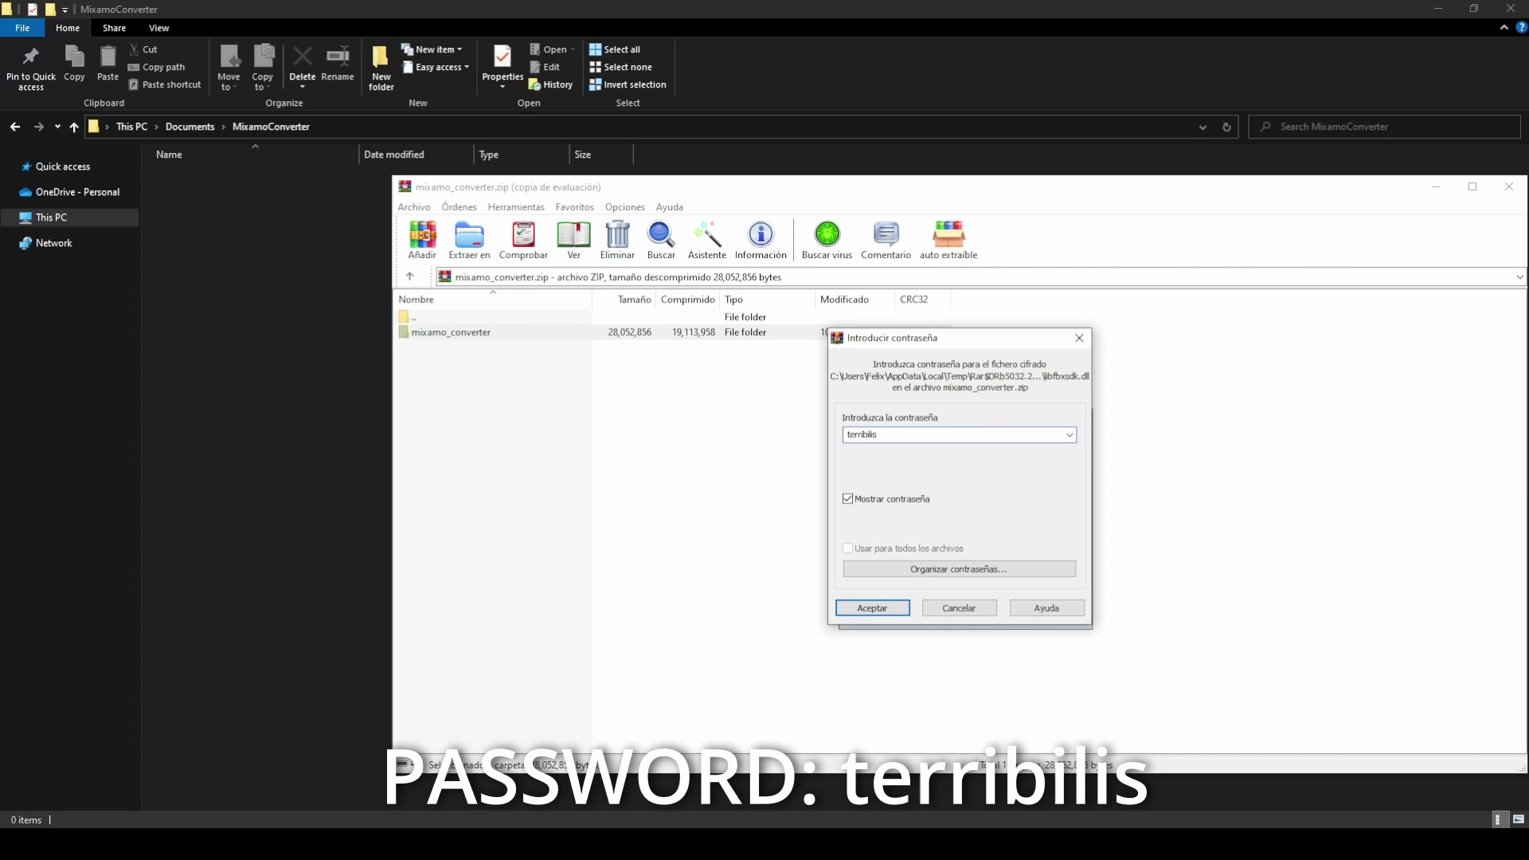
{"action": "left_click", "coordinate": [894, 607]}
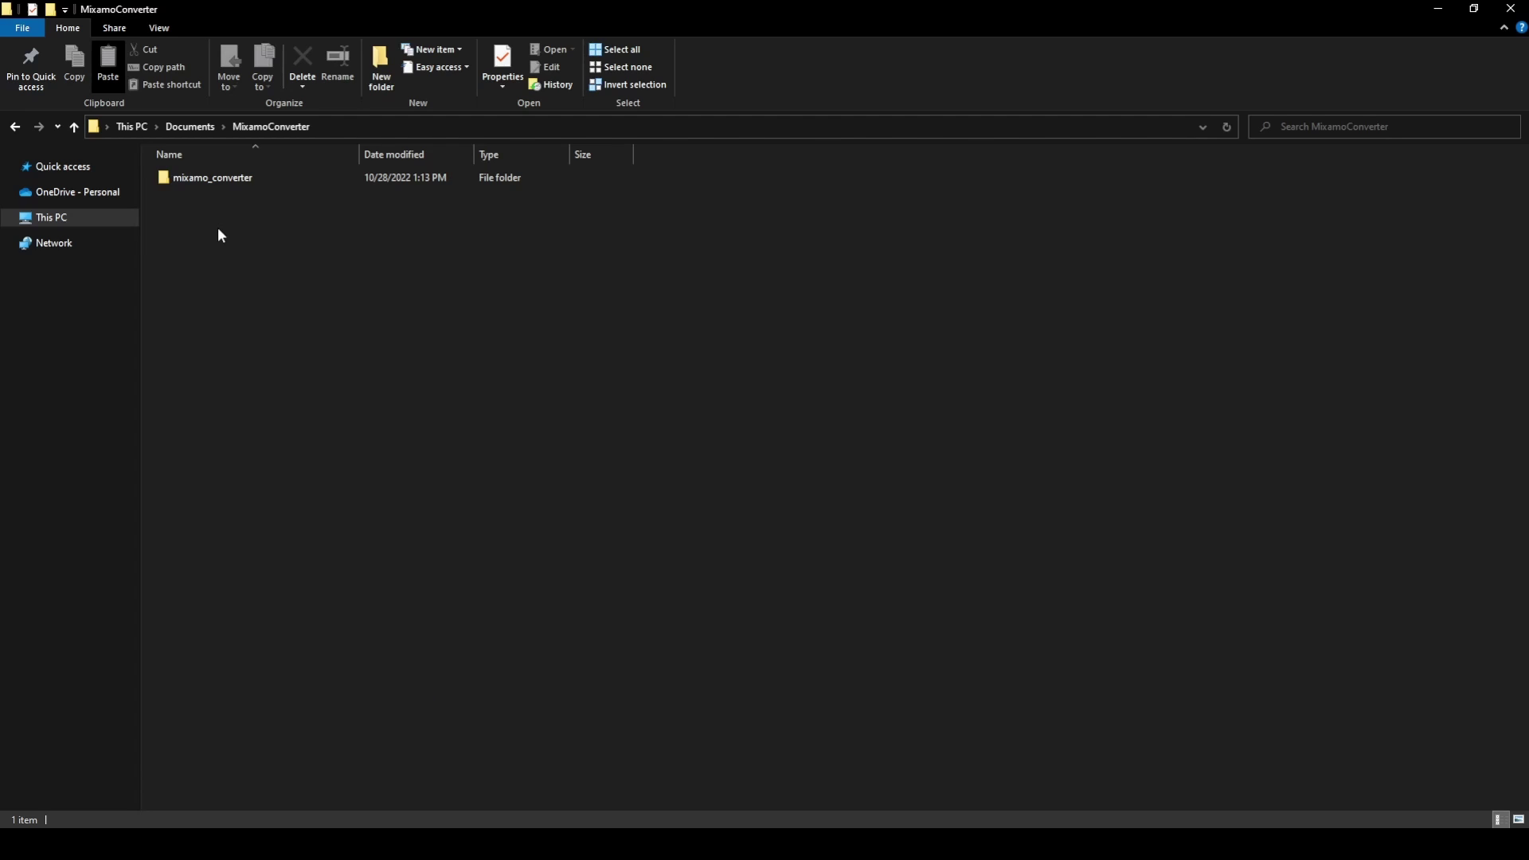
Browse to mixamo_converter > Mannequins > Quinn unreal engine 5, select _SKM_Quinn_Simple.FBX, and return to Mixamo.
{"action": "double_click", "coordinate": [232, 178]}
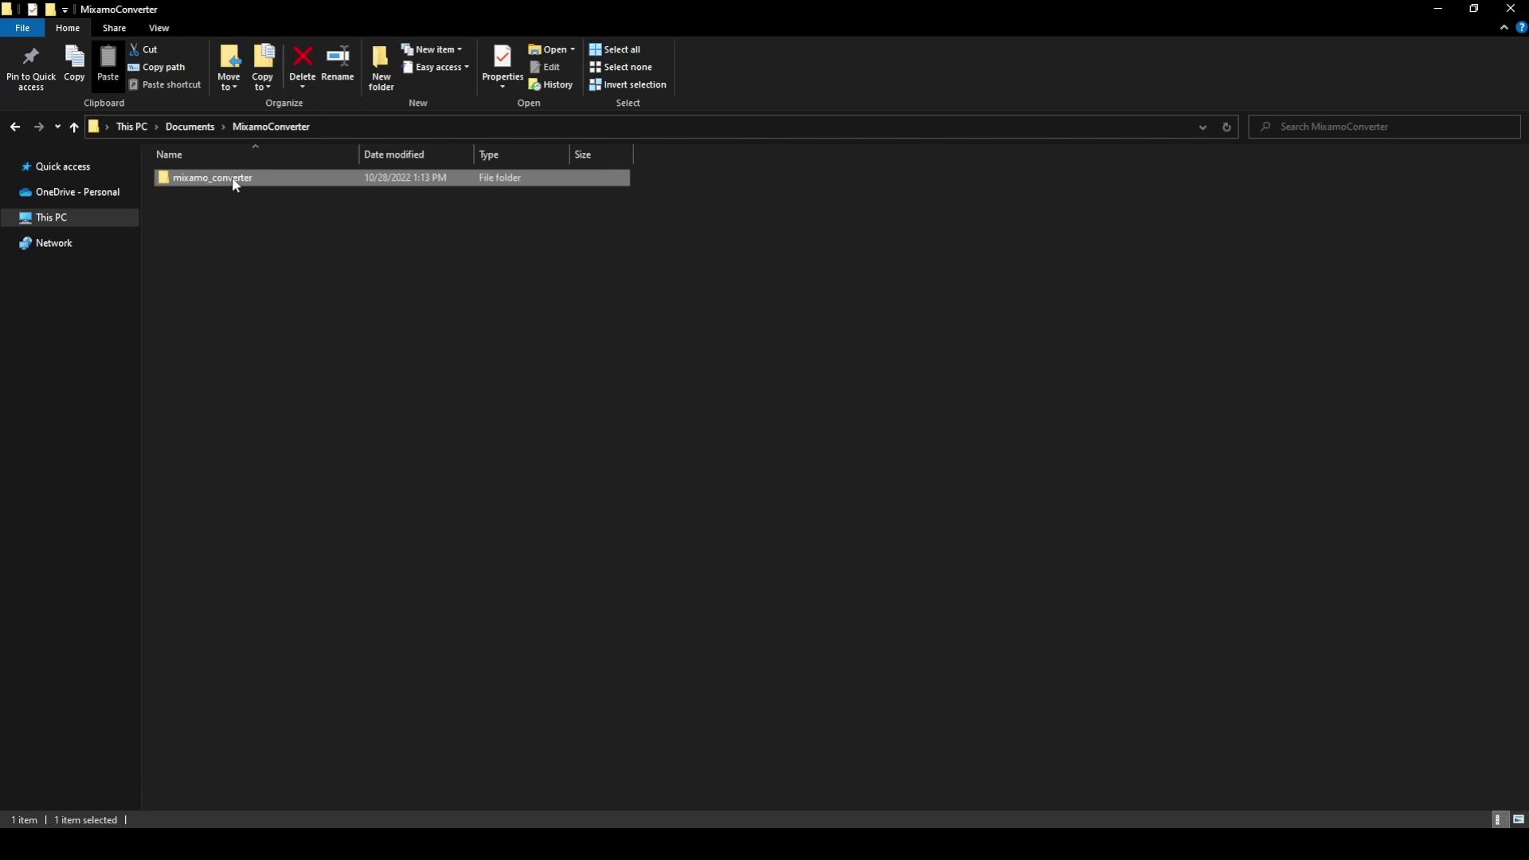
{"action": "double_click", "coordinate": [236, 194]}
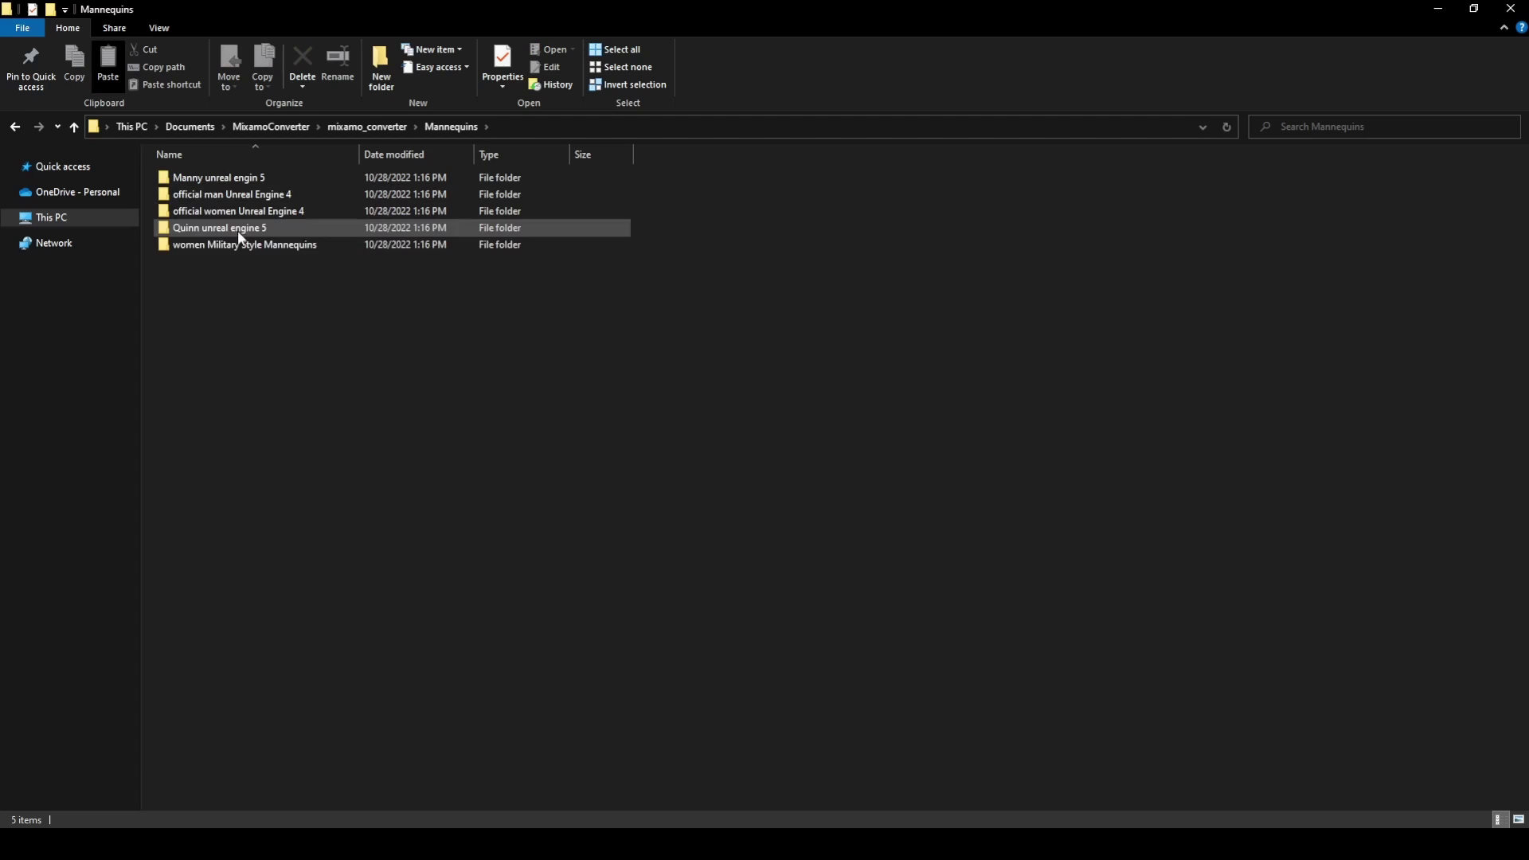
{"action": "left_click", "coordinate": [245, 231]}
{"action": "double_click", "coordinate": [245, 232]}
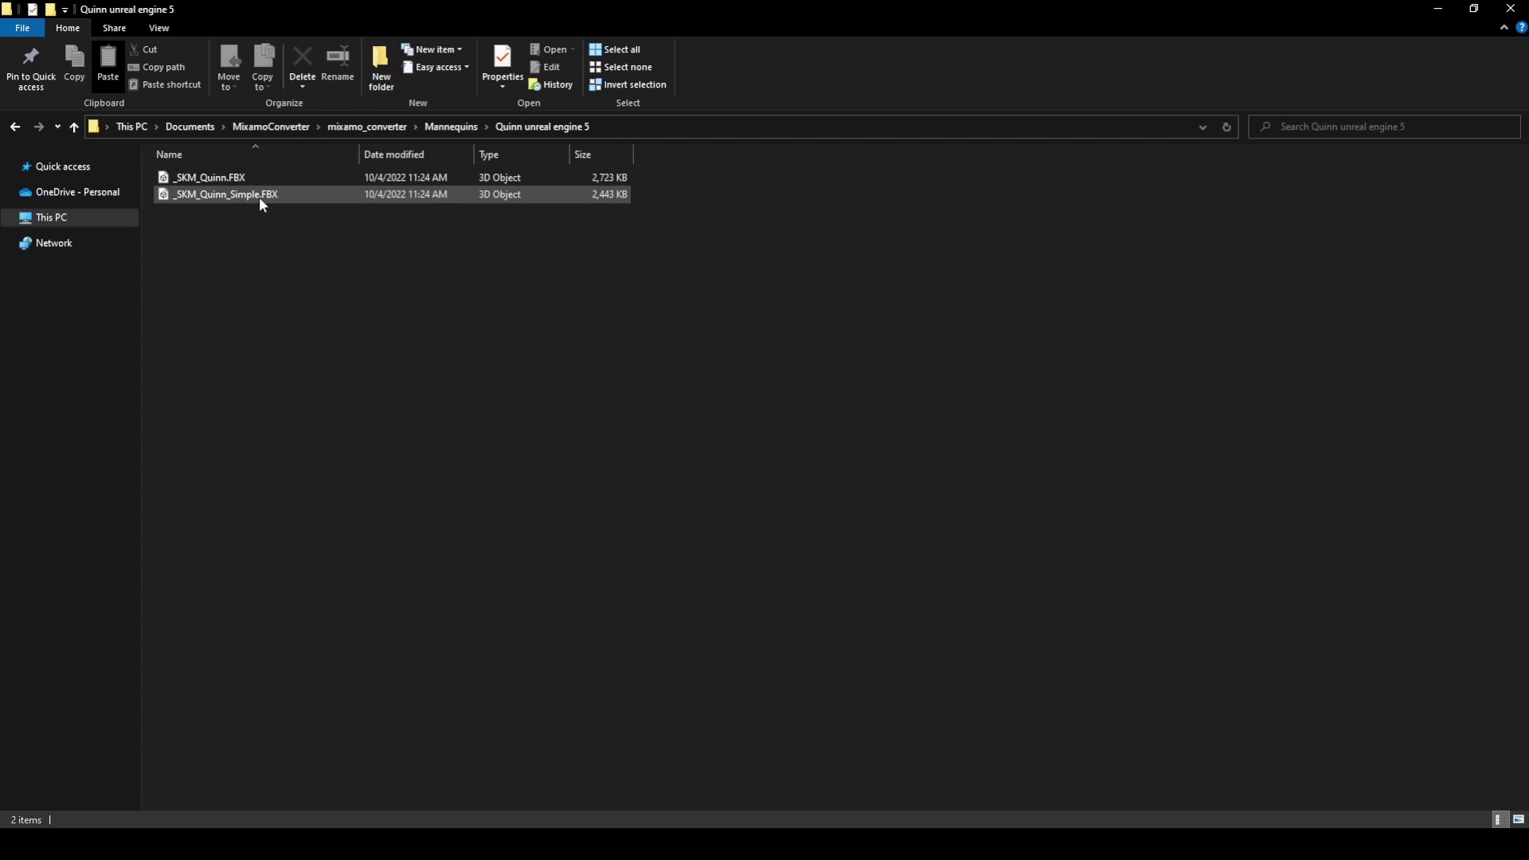
{"action": "left_click", "coordinate": [260, 197]}
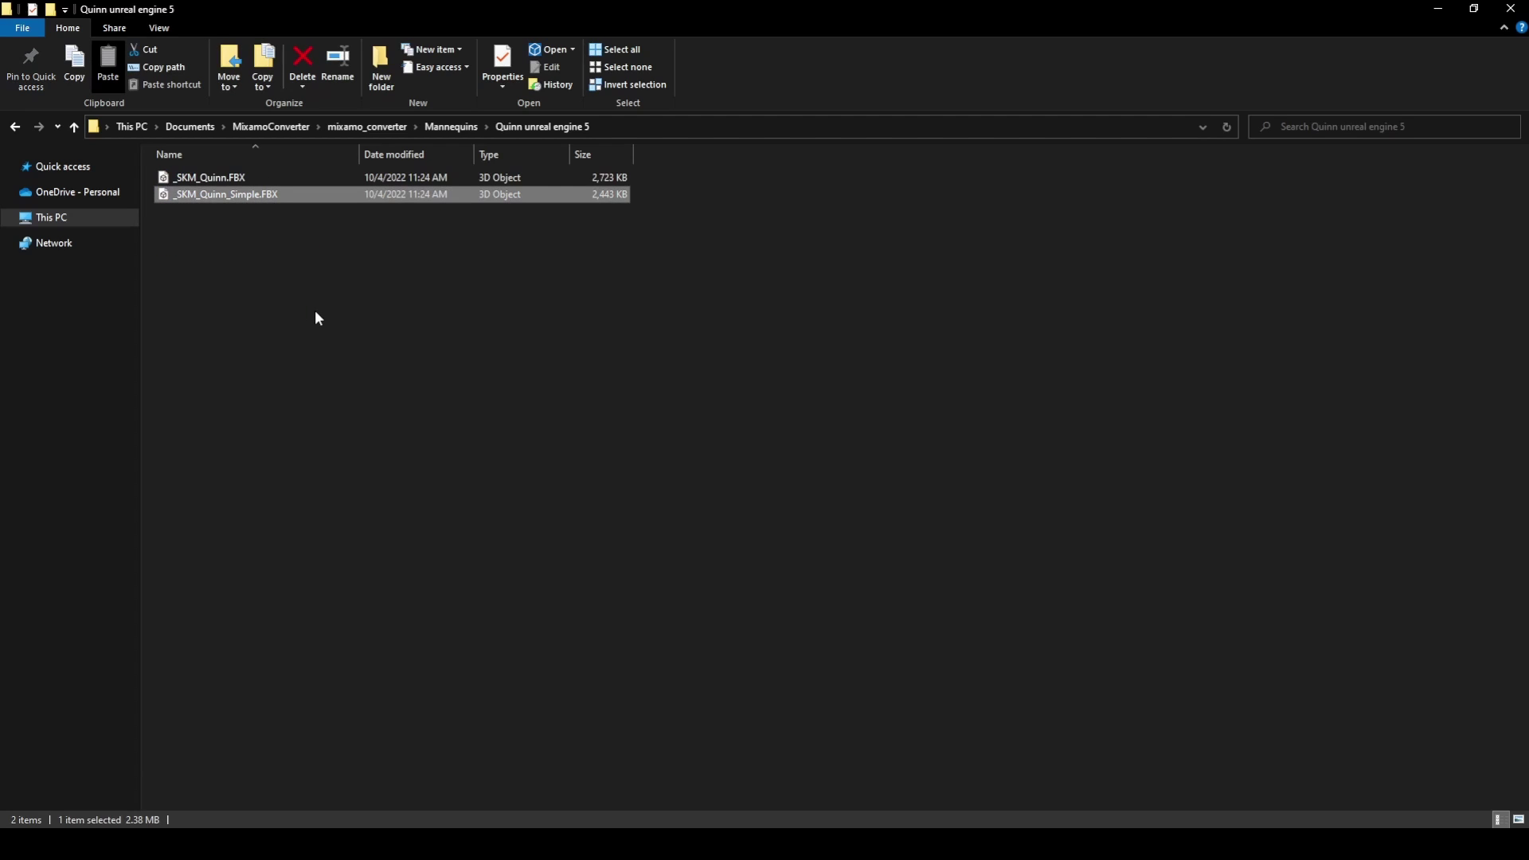
{"action": "key", "text": "alt+Tab"}
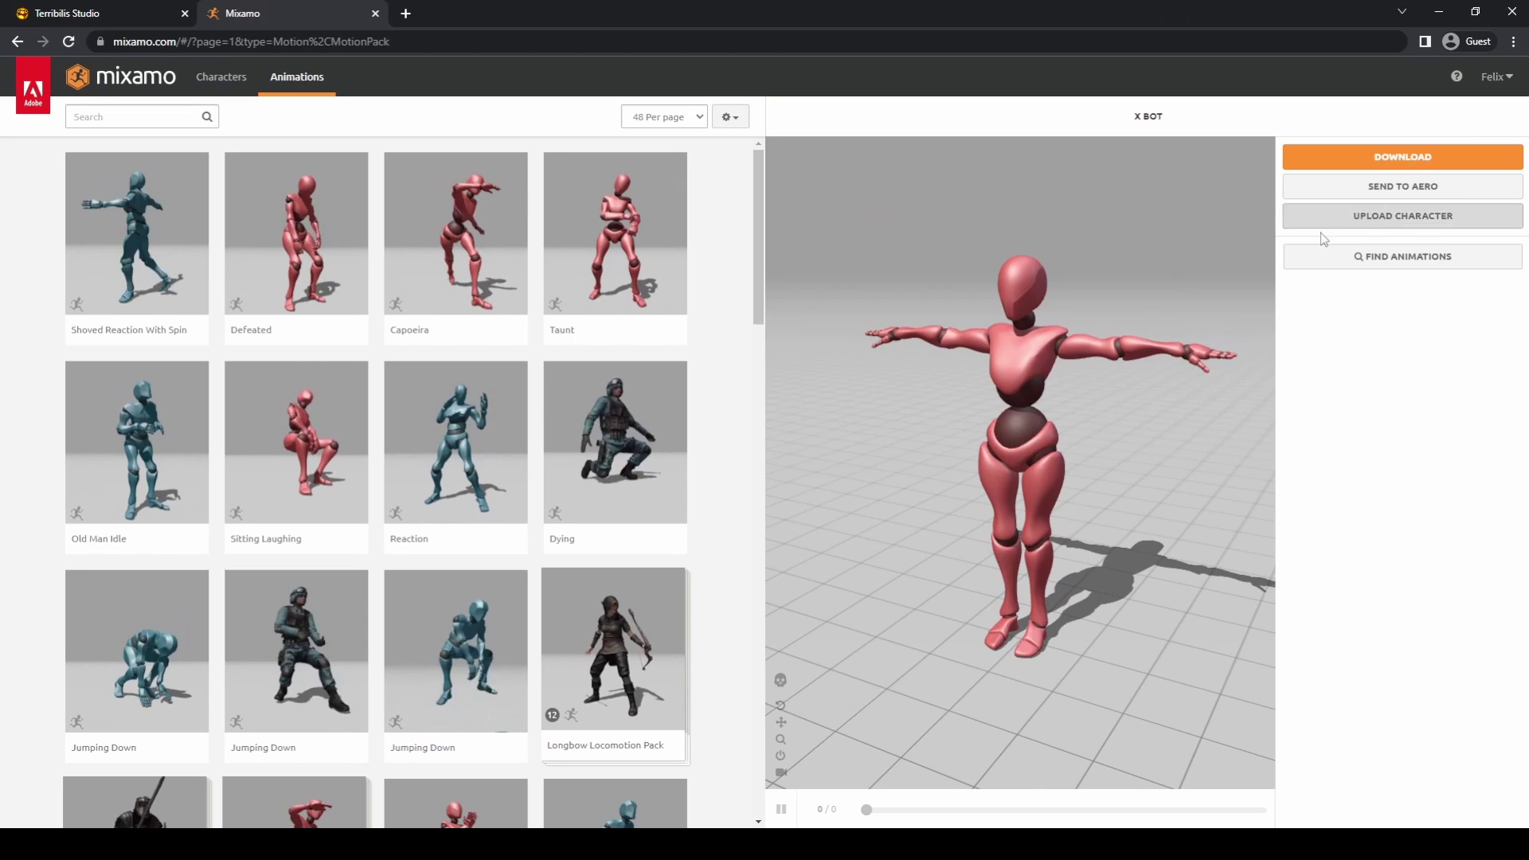
Upload _SKM_Quinn_Simple.FBX as the Mixamo character and accept the auto-rigged result.
{"action": "left_click", "coordinate": [1404, 227]}
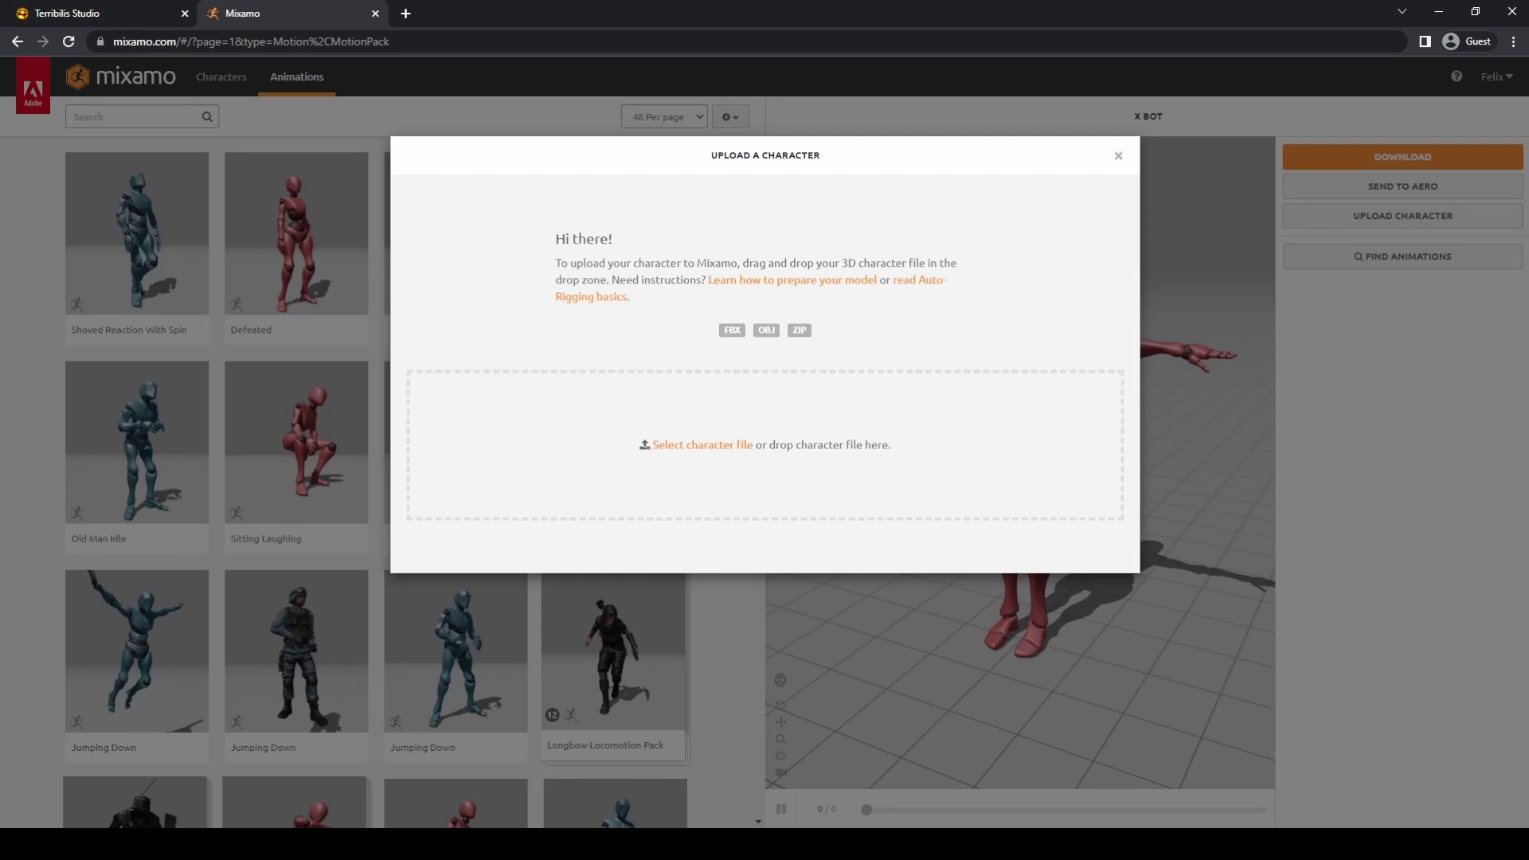
{"action": "key", "text": "alt+Tab"}
{"action": "left_click_drag", "start_coordinate": [430, 326], "coordinate": [629, 443]}
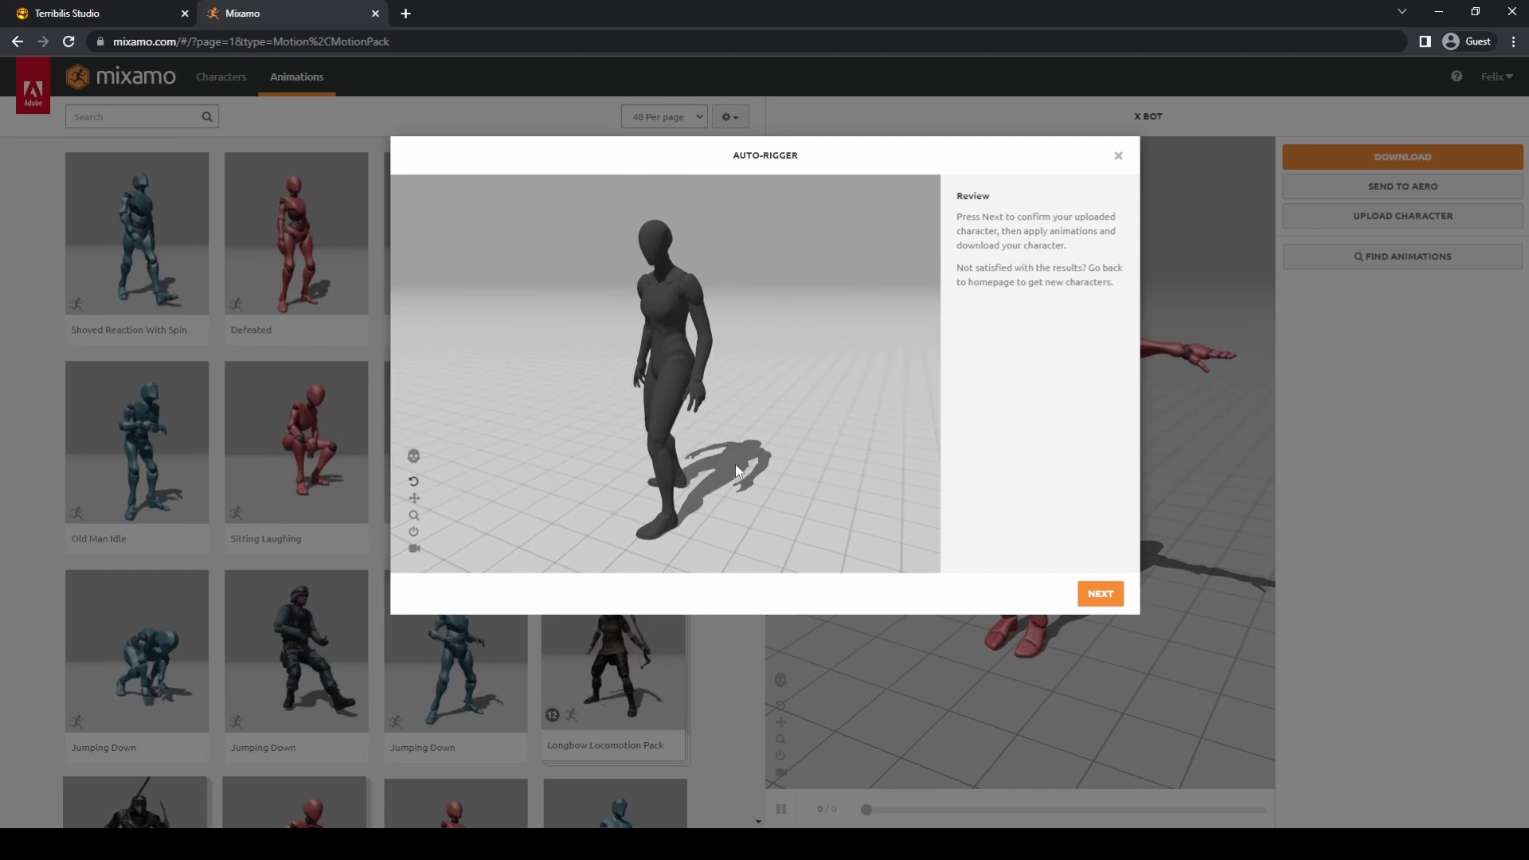
{"action": "left_click", "coordinate": [1114, 593]}
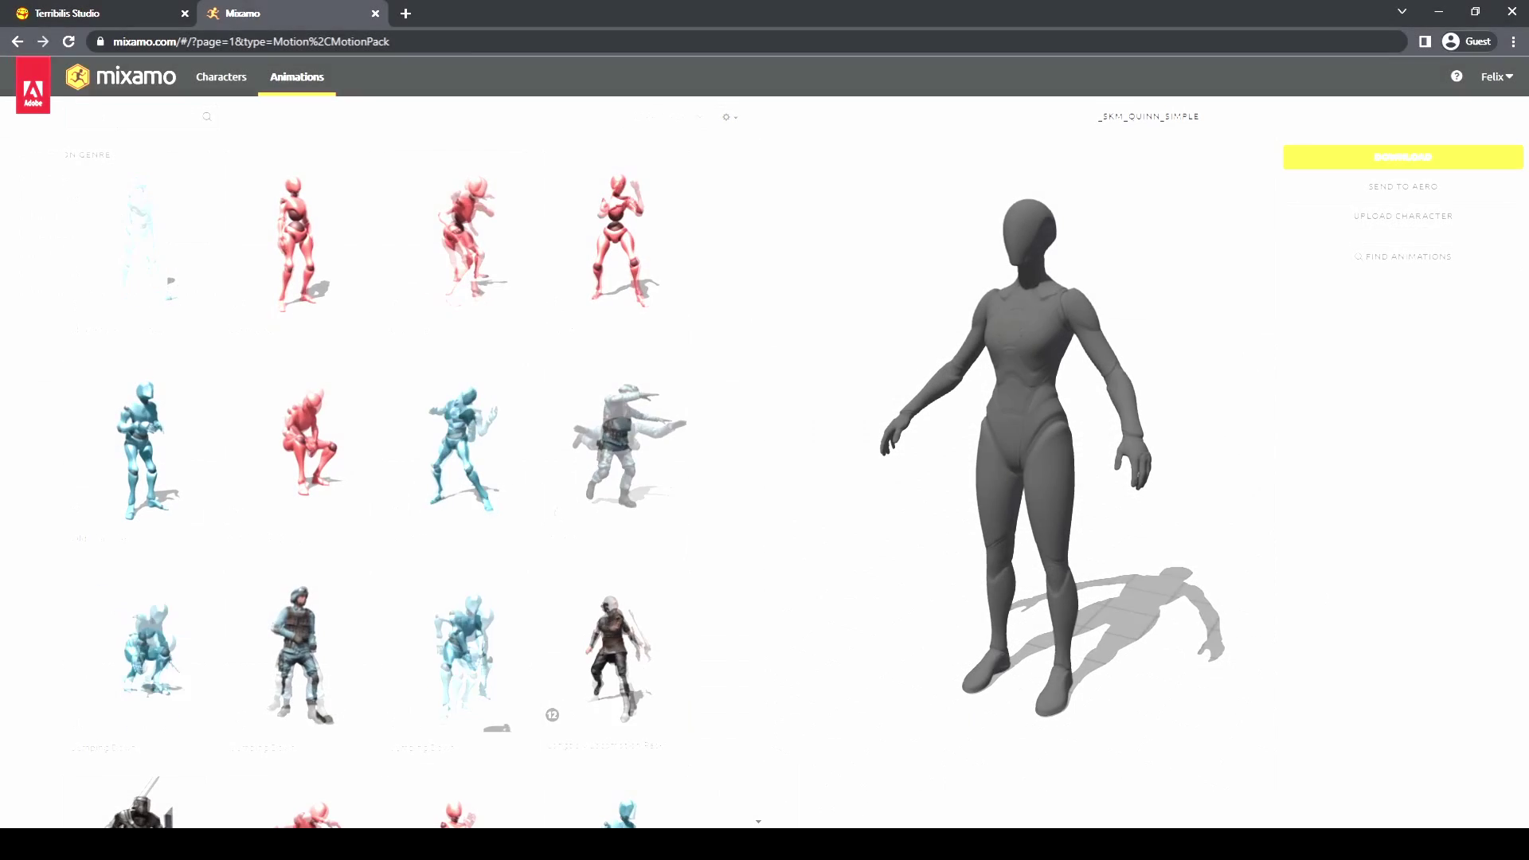
Search Mixamo for 'ninja' and apply the Ninja Idle animation to Quinn.
{"action": "left_click", "coordinate": [117, 117]}
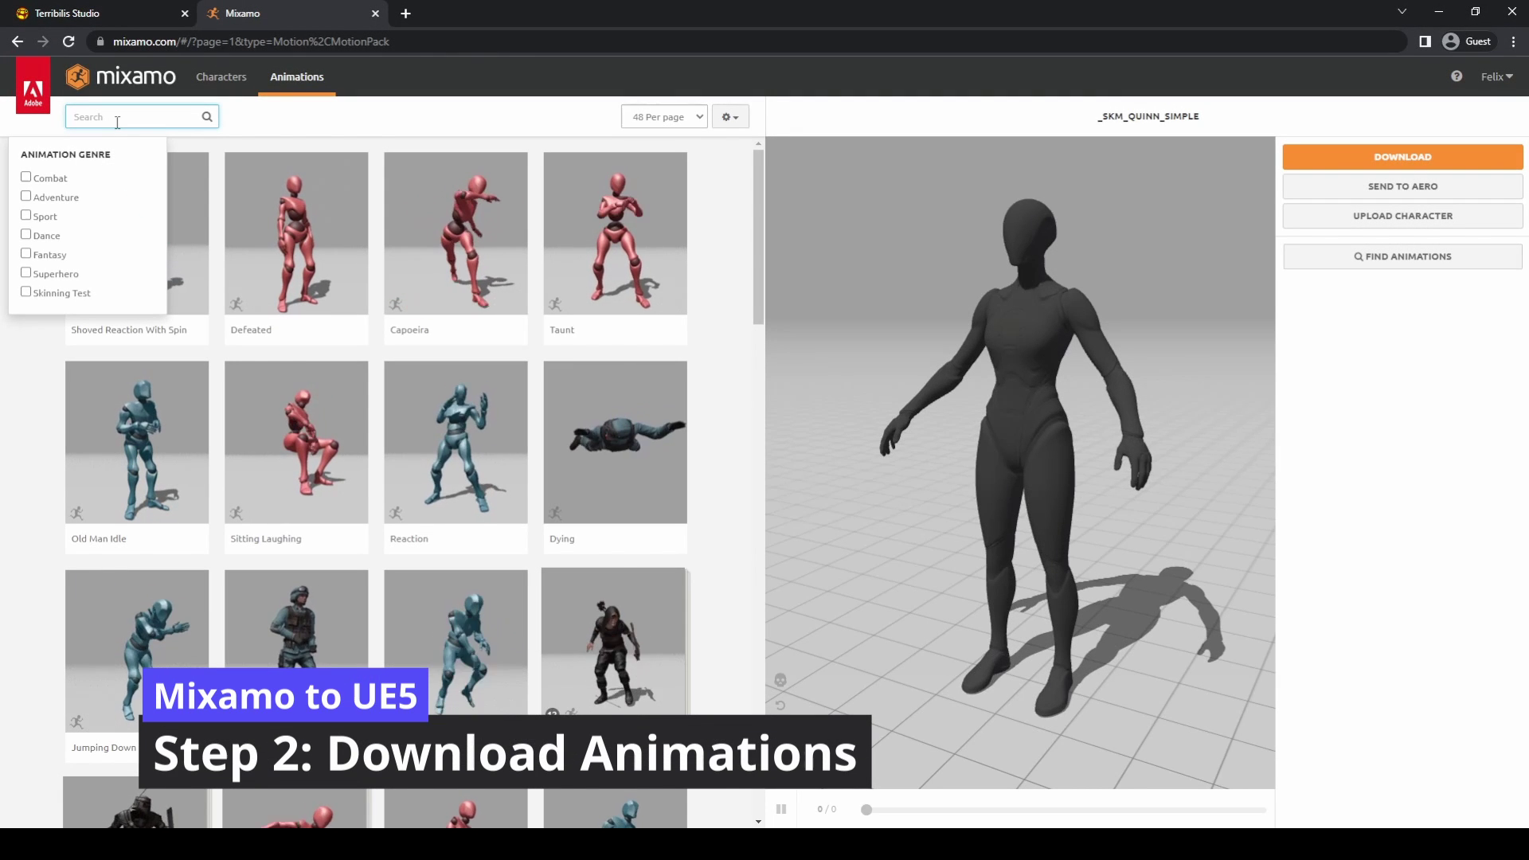
{"action": "type", "text": "n"}
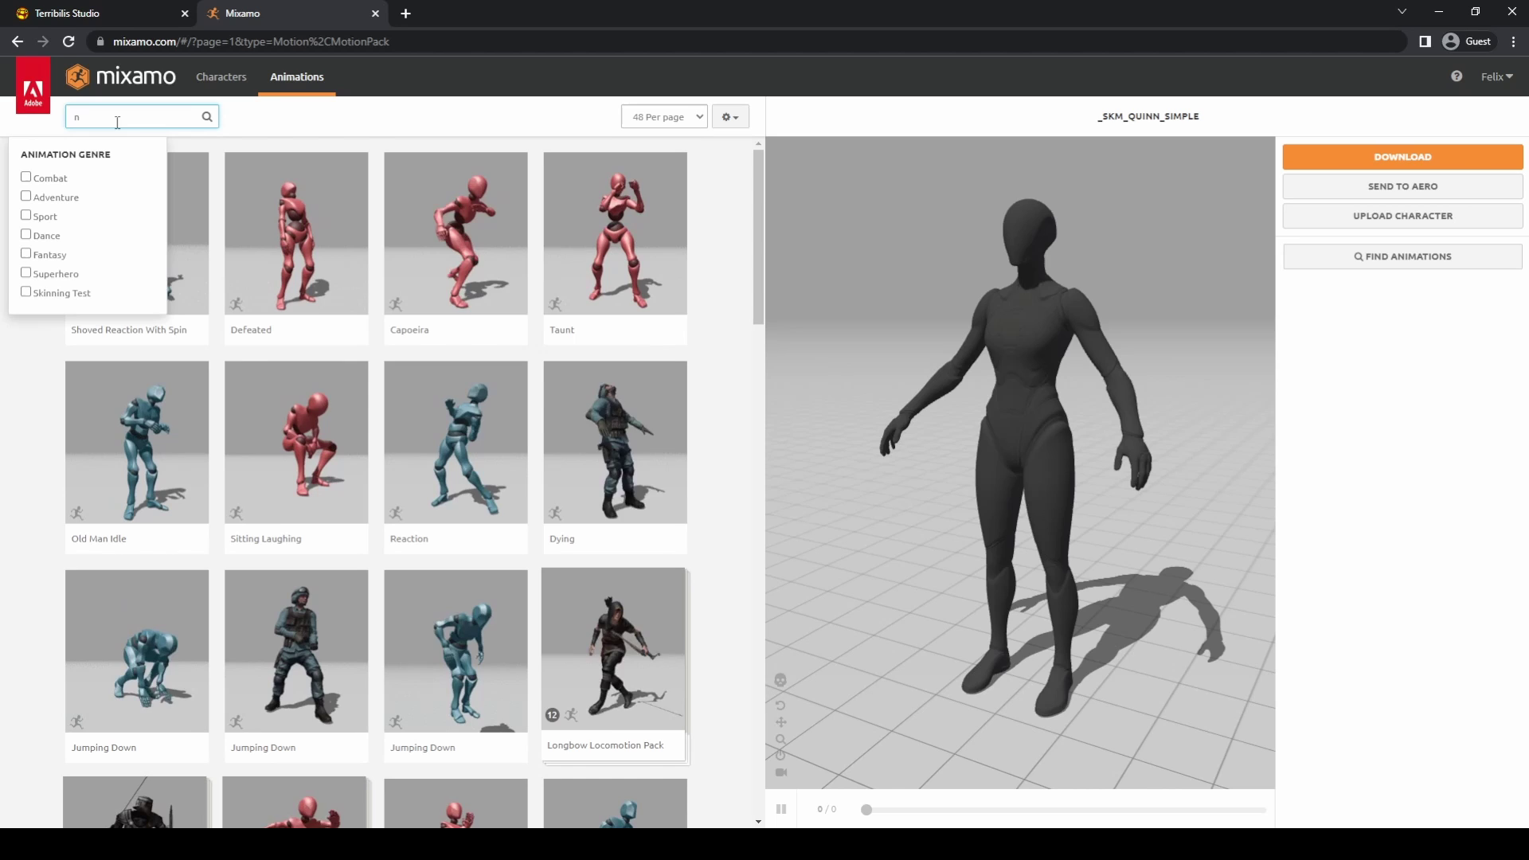
{"action": "type", "text": "inja"}
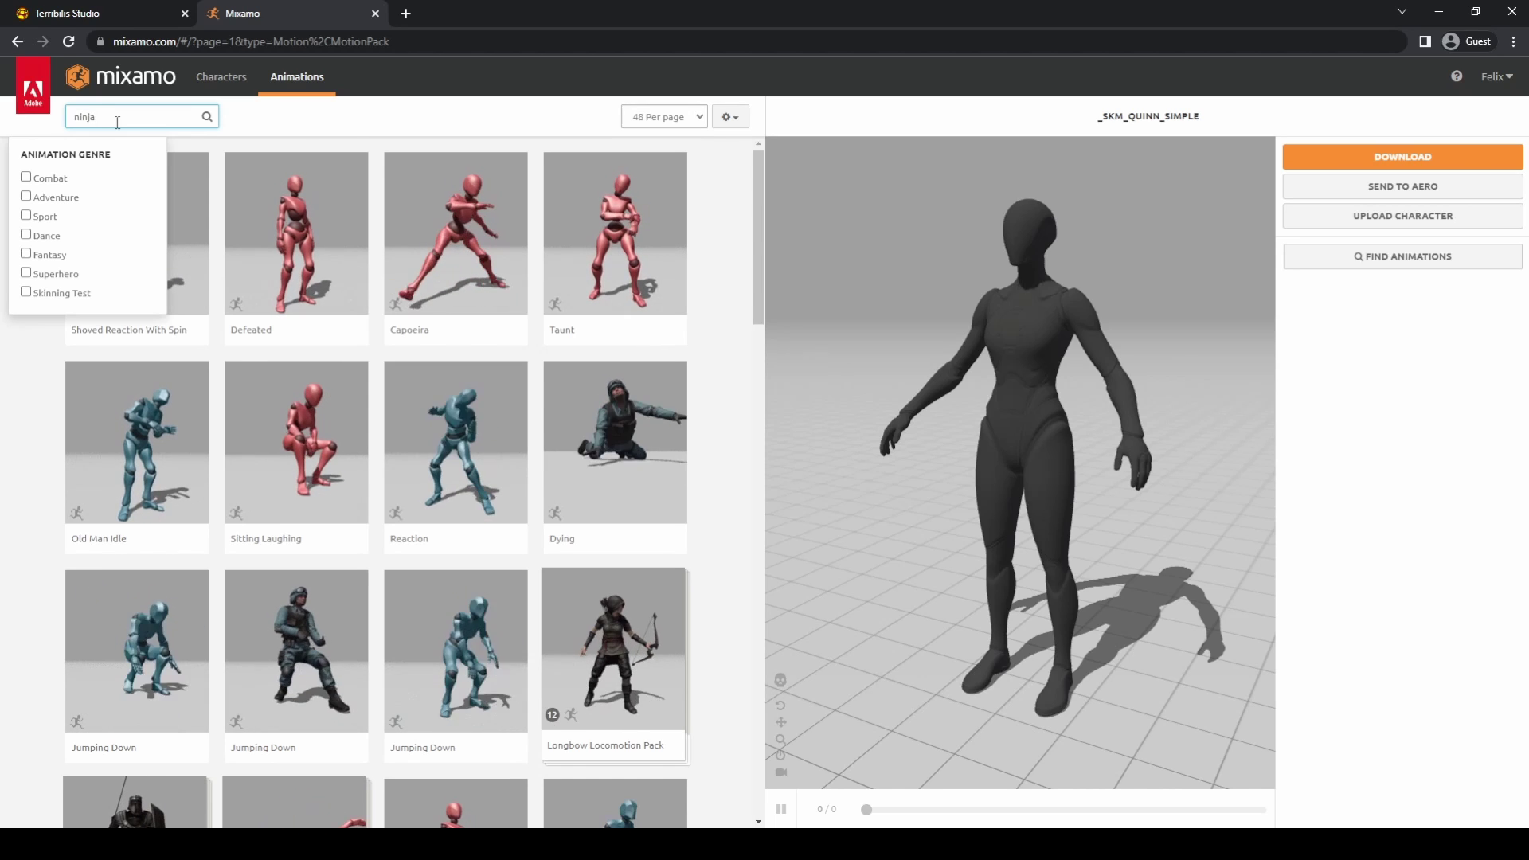
{"action": "key", "text": "Return"}
{"action": "left_click", "coordinate": [265, 126]}
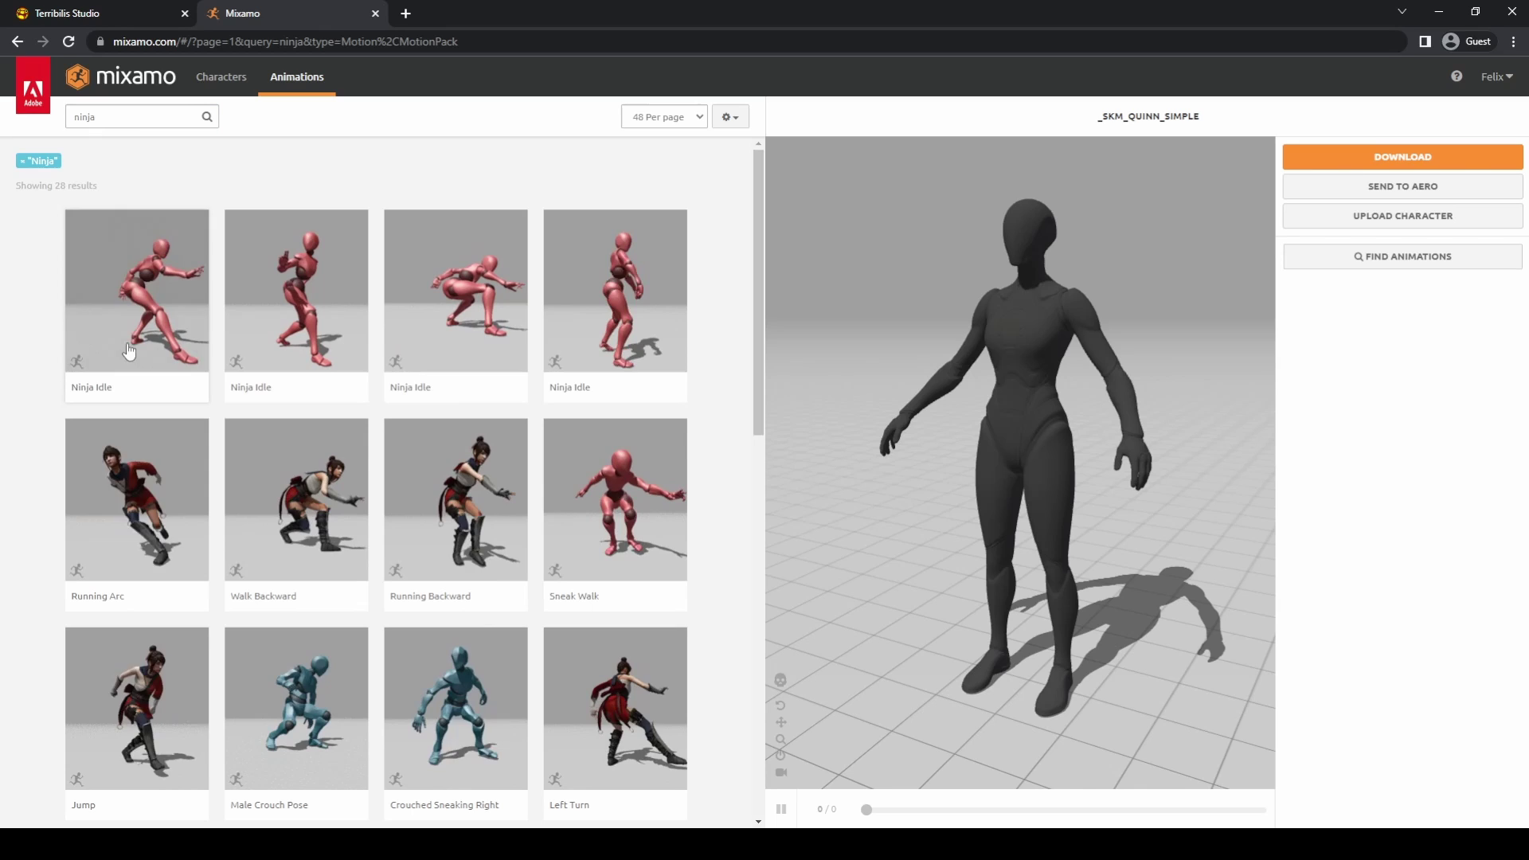
{"action": "left_click", "coordinate": [132, 342]}
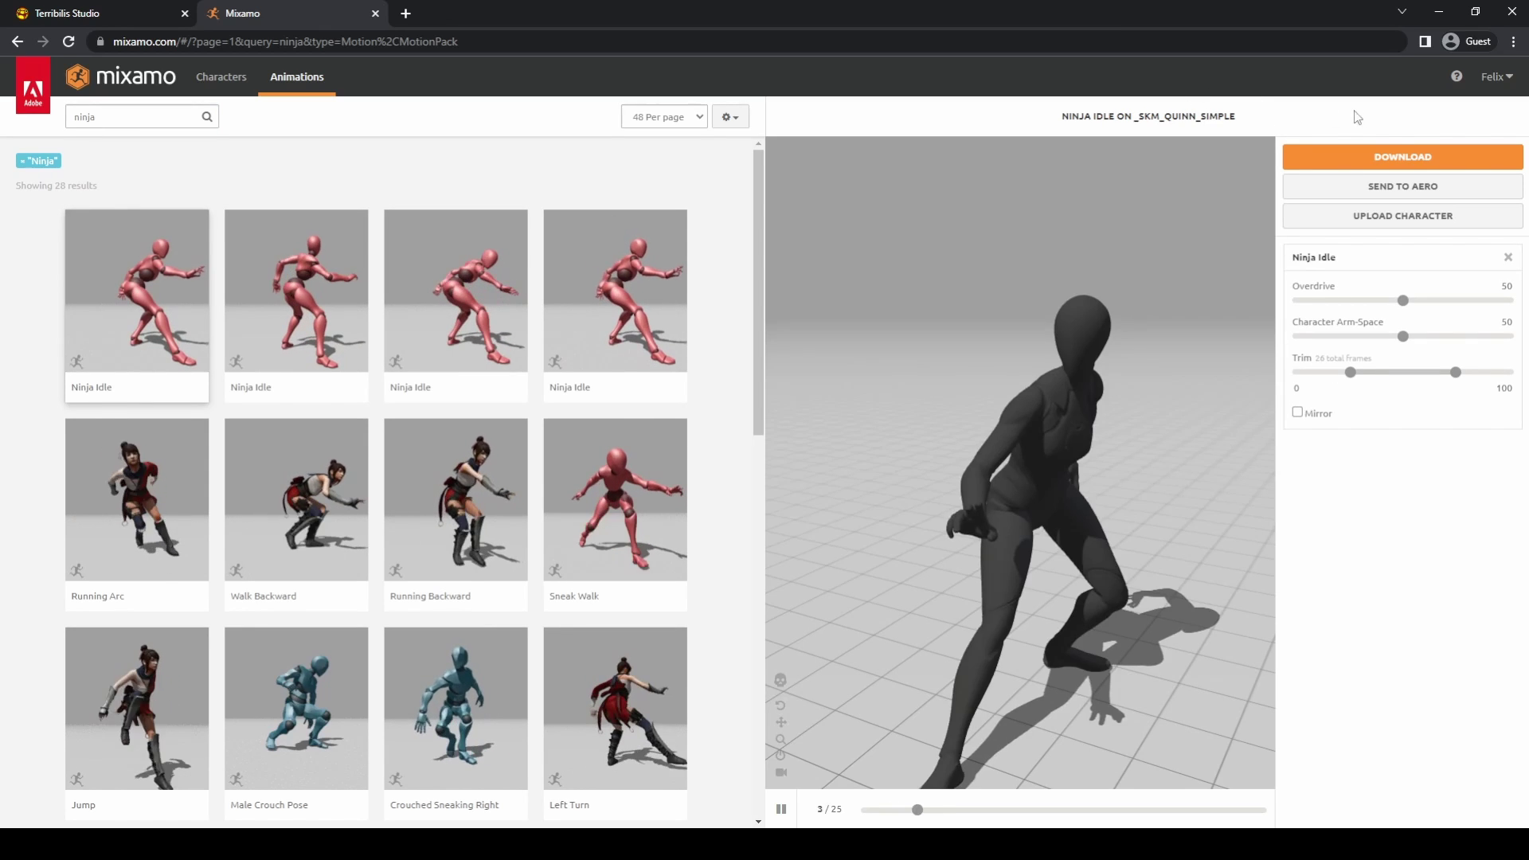
Download Ninja Idle at 60 fps, Without Skin, with uniform keyframe reduction.
{"action": "left_click", "coordinate": [1421, 159]}
{"action": "left_click", "coordinate": [624, 280]}
{"action": "left_click", "coordinate": [603, 310]}
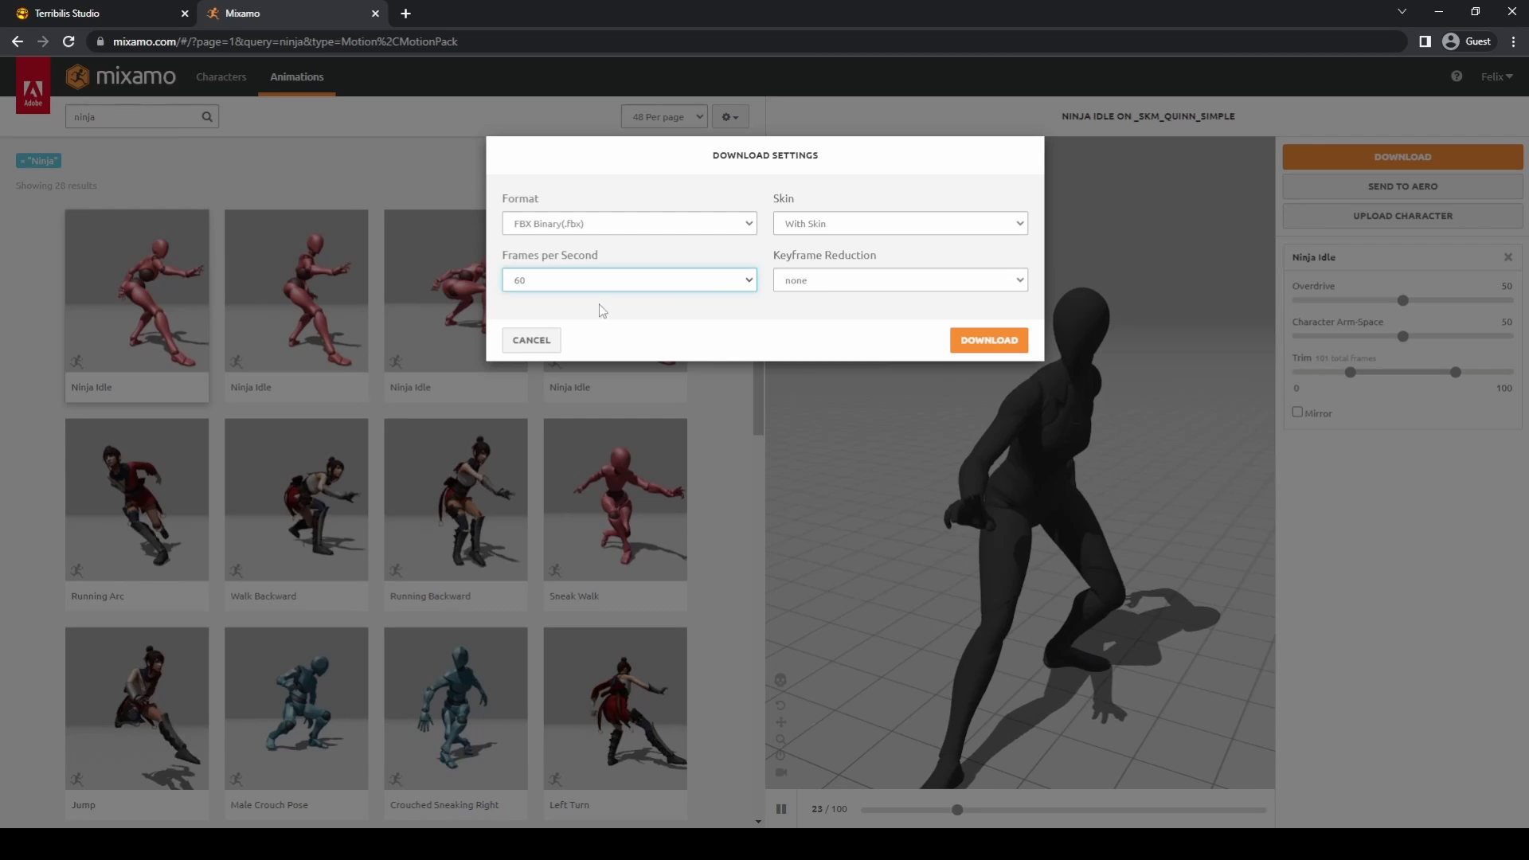
{"action": "left_click", "coordinate": [862, 227]}
{"action": "left_click", "coordinate": [849, 253]}
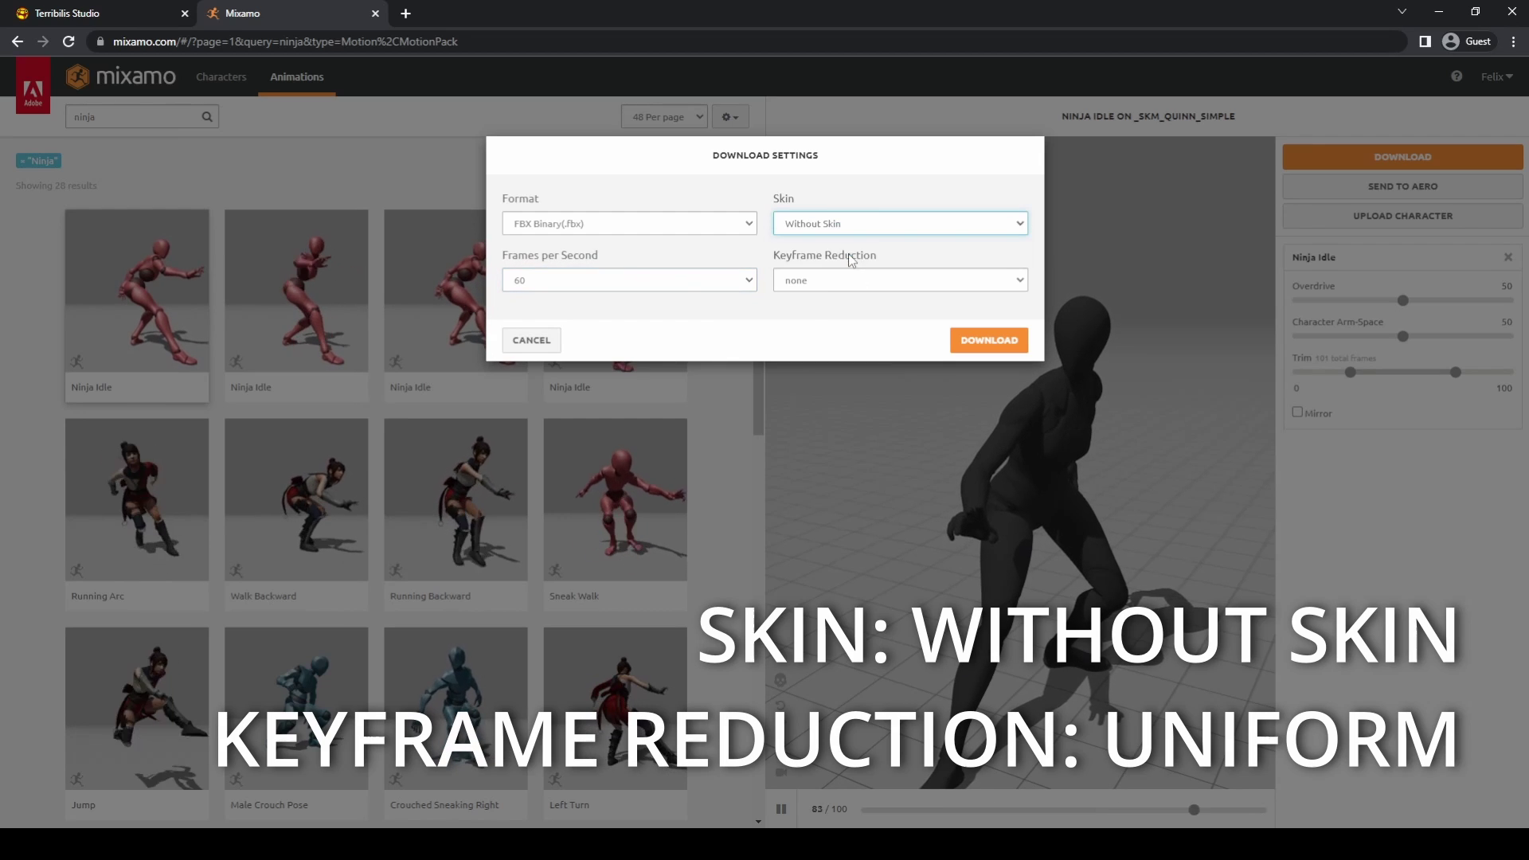
{"action": "left_click", "coordinate": [847, 280]}
{"action": "left_click", "coordinate": [826, 322]}
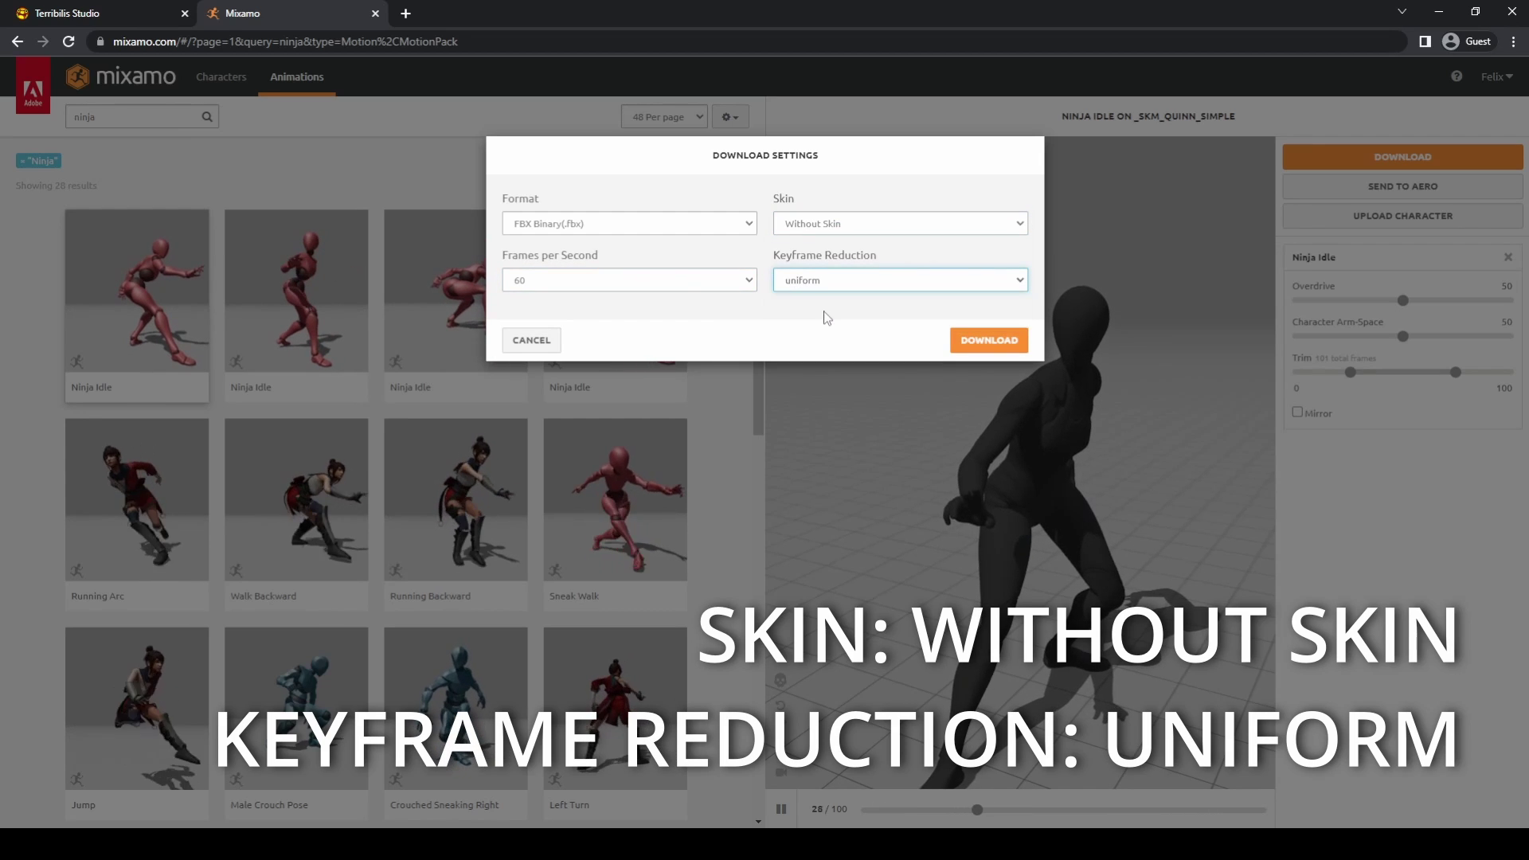
{"action": "left_click", "coordinate": [983, 341]}
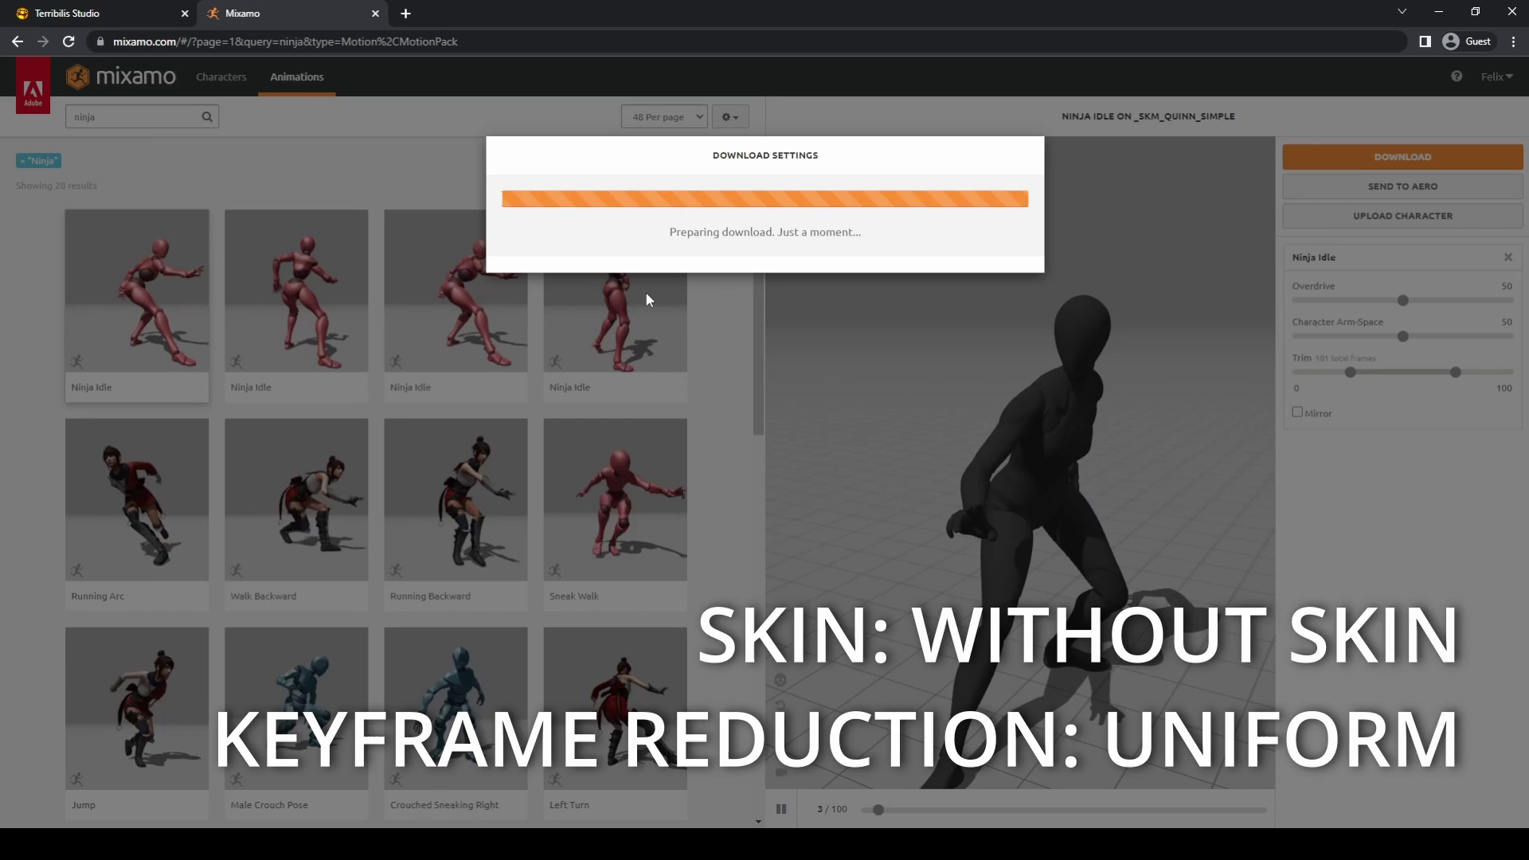
Pick the Run animation and download it with the same settings.
{"action": "scroll", "coordinate": [715, 317], "scroll_direction": "down", "scroll_amount": 4}
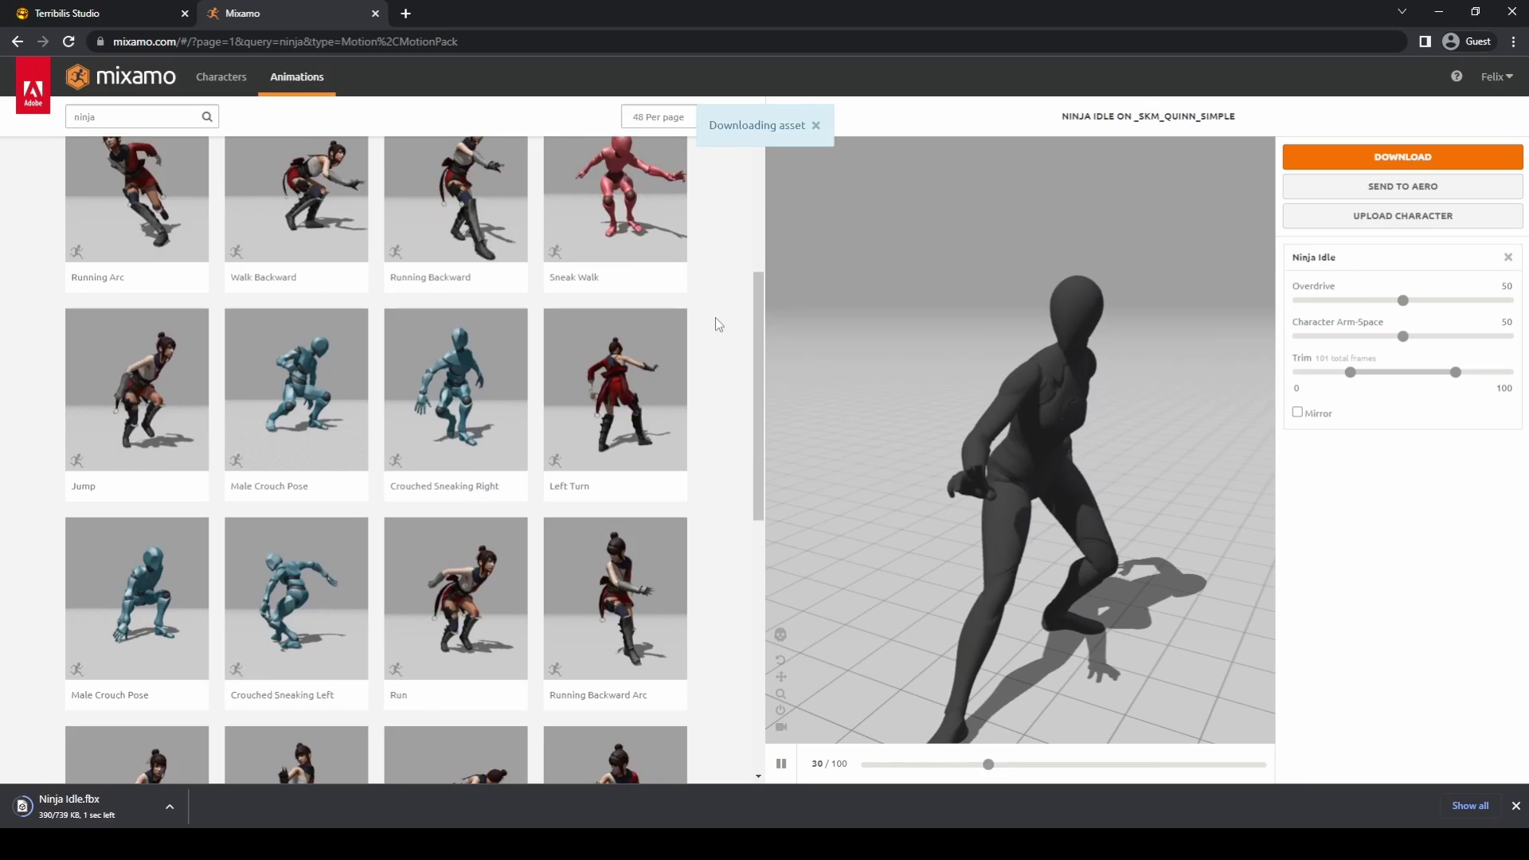
{"action": "scroll", "coordinate": [715, 317], "scroll_direction": "down", "scroll_amount": 2}
{"action": "left_click", "coordinate": [455, 438]}
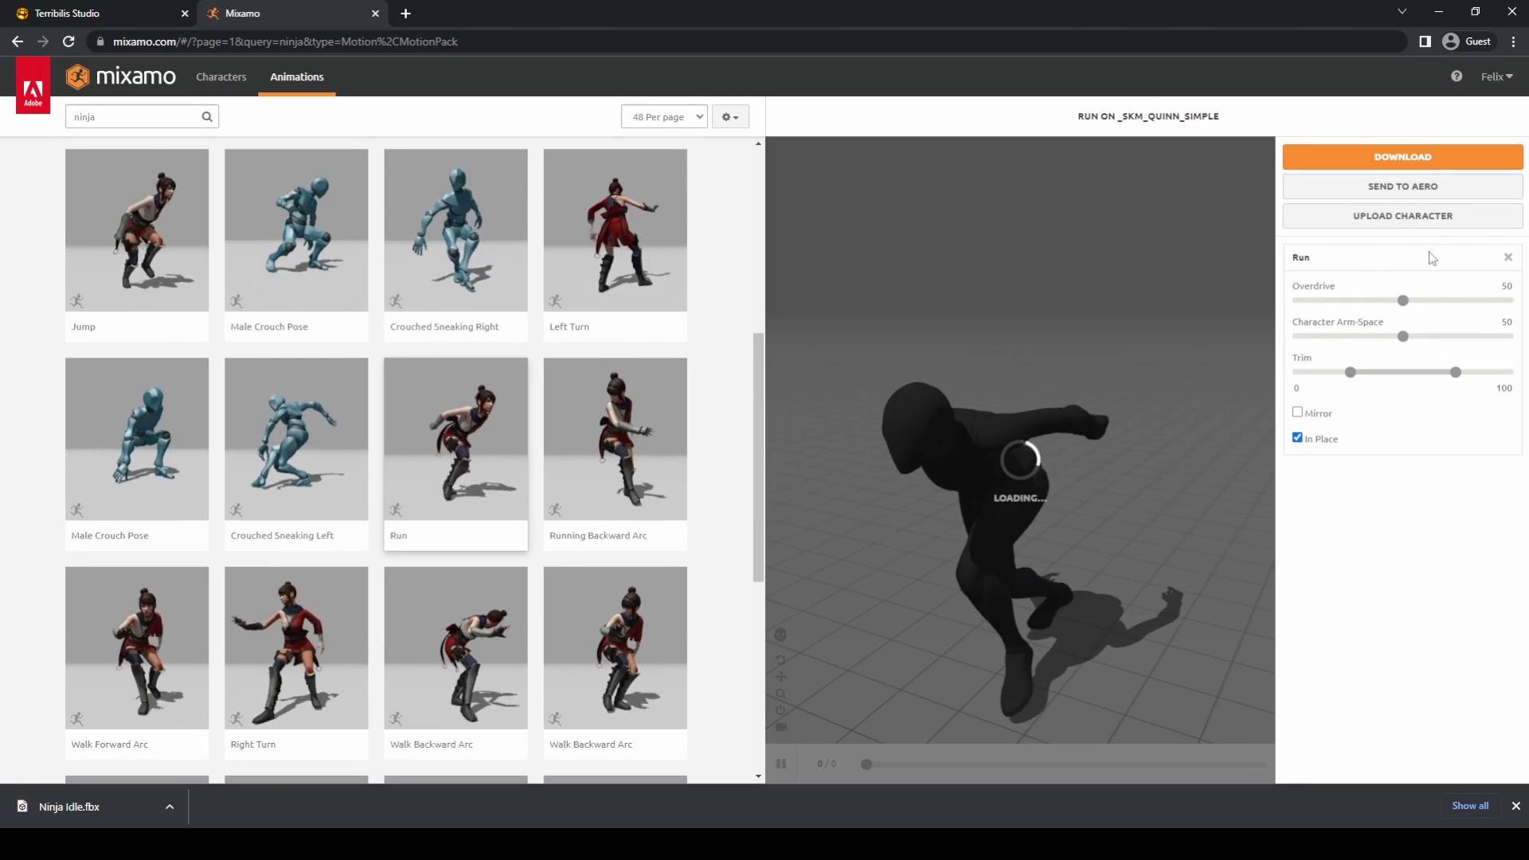
{"action": "left_click", "coordinate": [1403, 157]}
{"action": "left_click", "coordinate": [987, 338]}
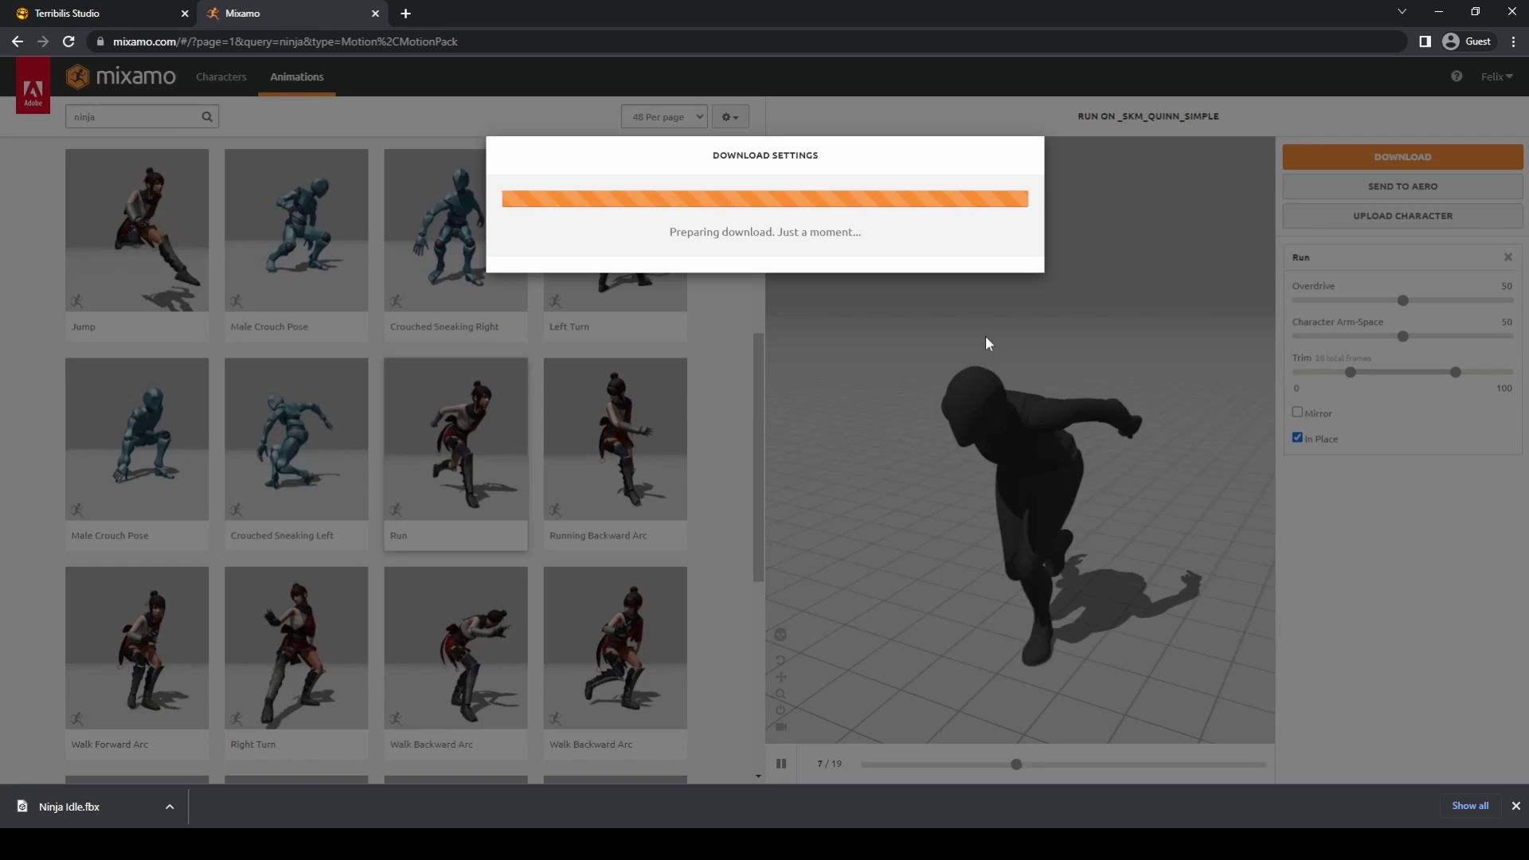
Open the mixamo_converter\IncomingFbx folder to hold Ninja Idle.fbx and Run.fbx.
{"action": "key", "text": "alt+Tab"}
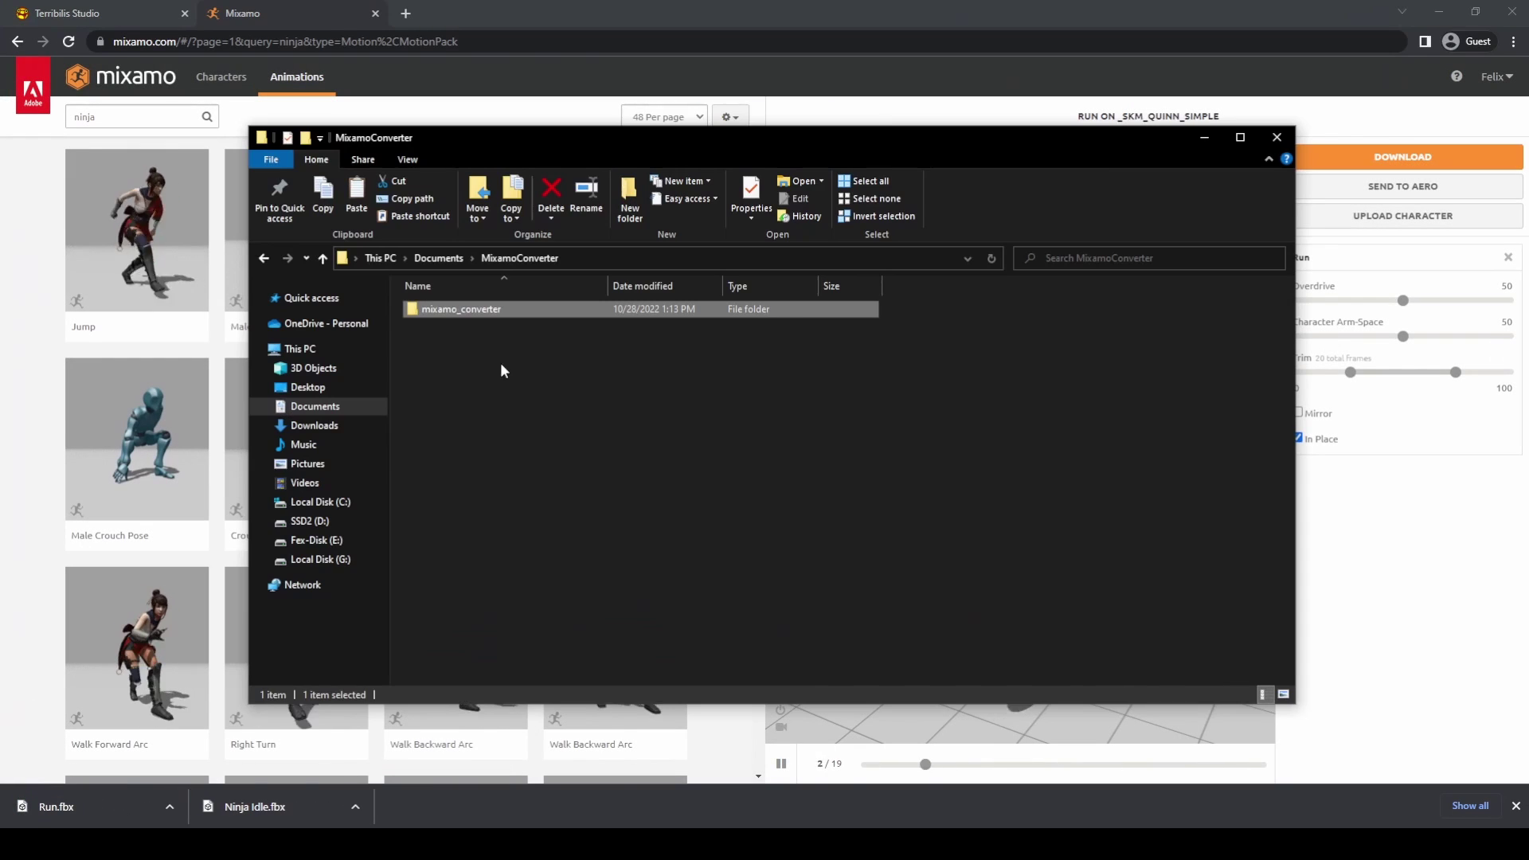
{"action": "double_click", "coordinate": [475, 314]}
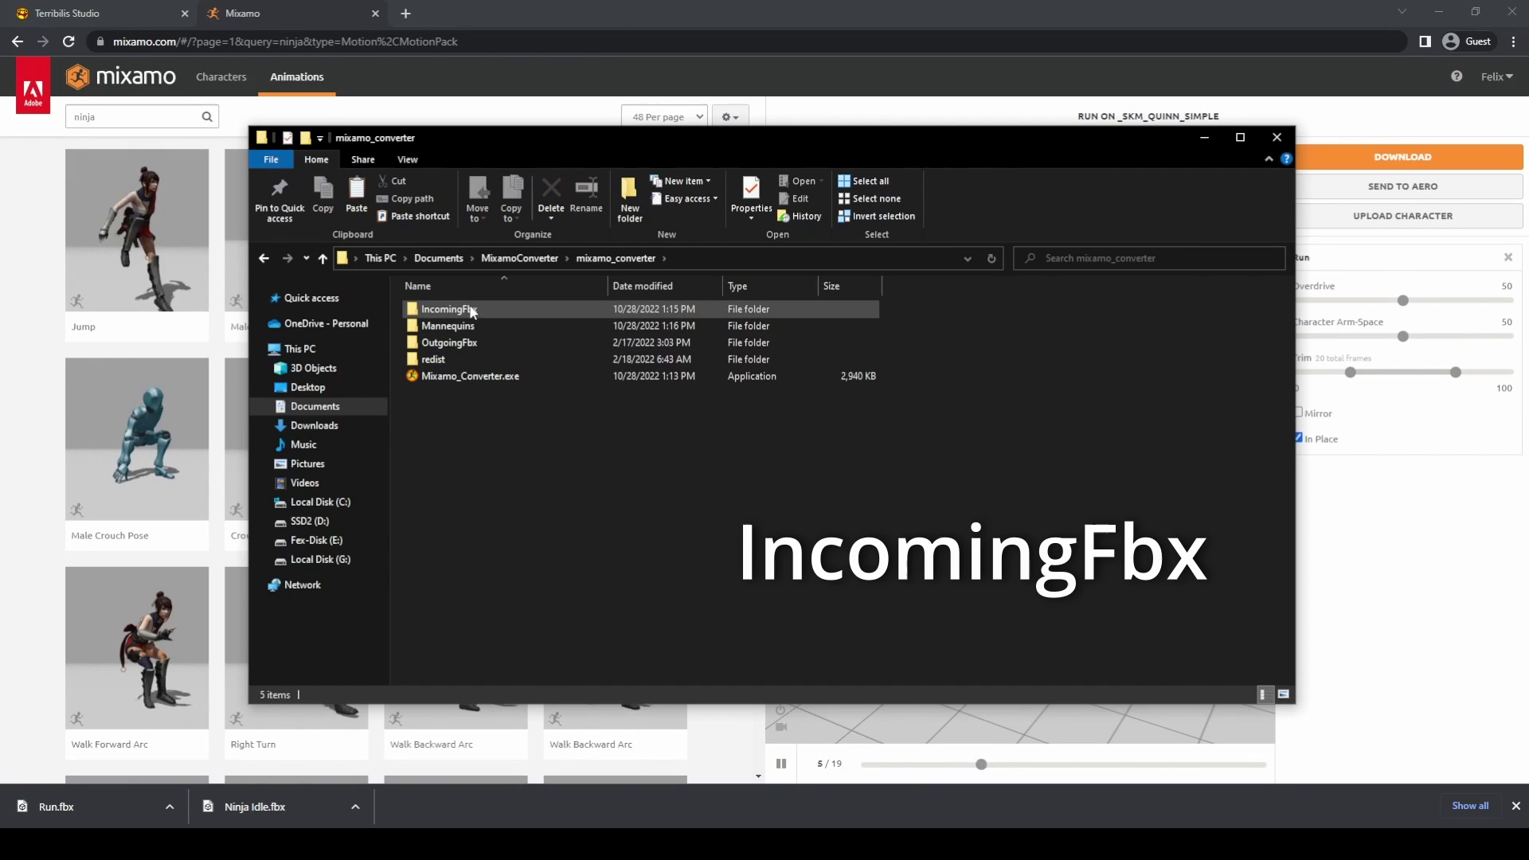
{"action": "left_click", "coordinate": [471, 311]}
{"action": "double_click", "coordinate": [472, 311]}
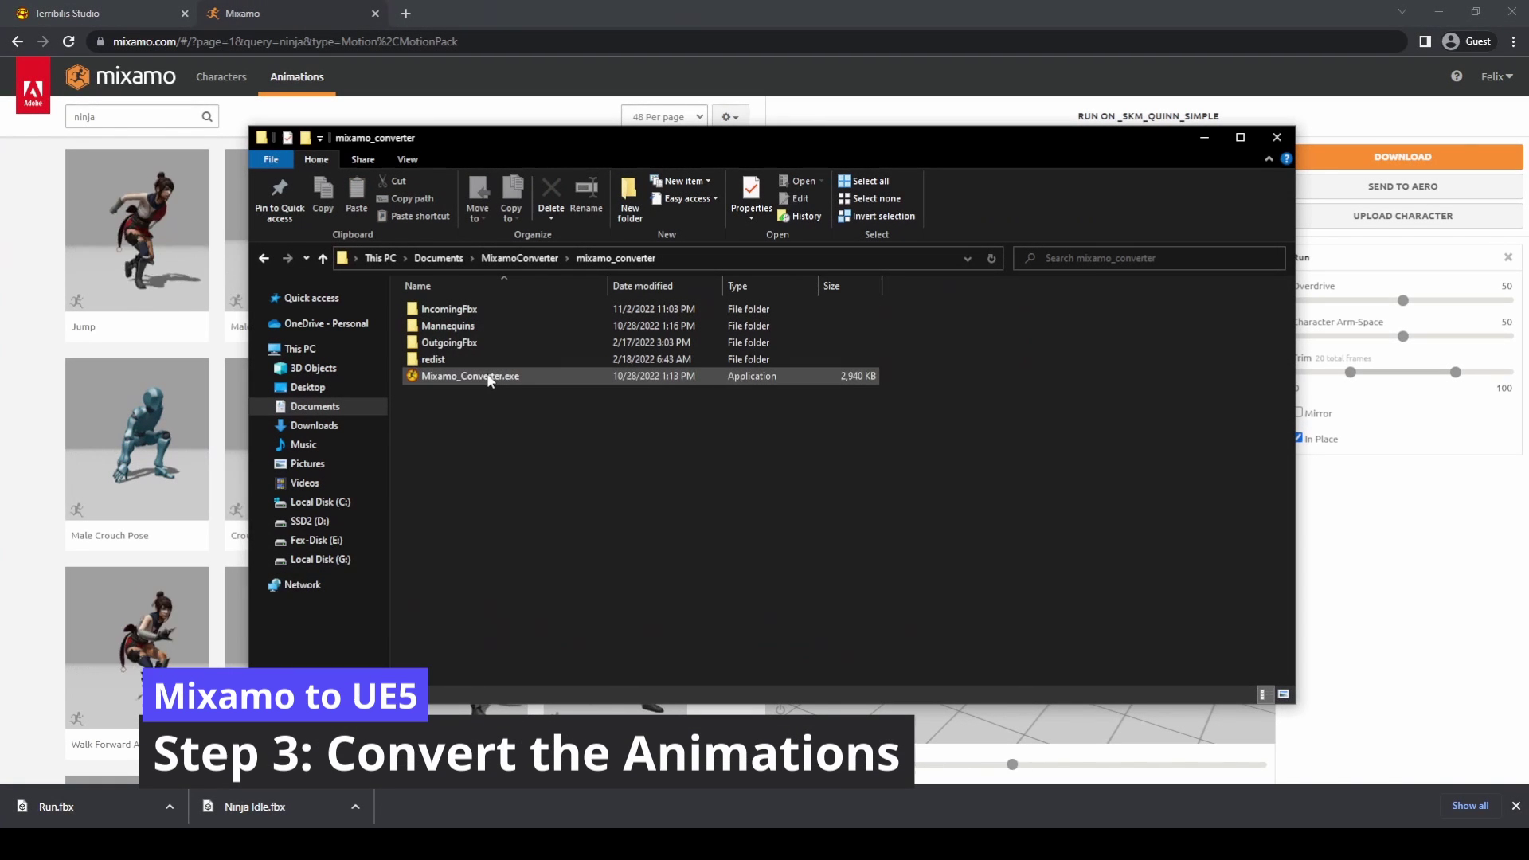
Launch Mixamo_Converter.exe and convert both animations from its STEPS page.
{"action": "left_click", "coordinate": [489, 377]}
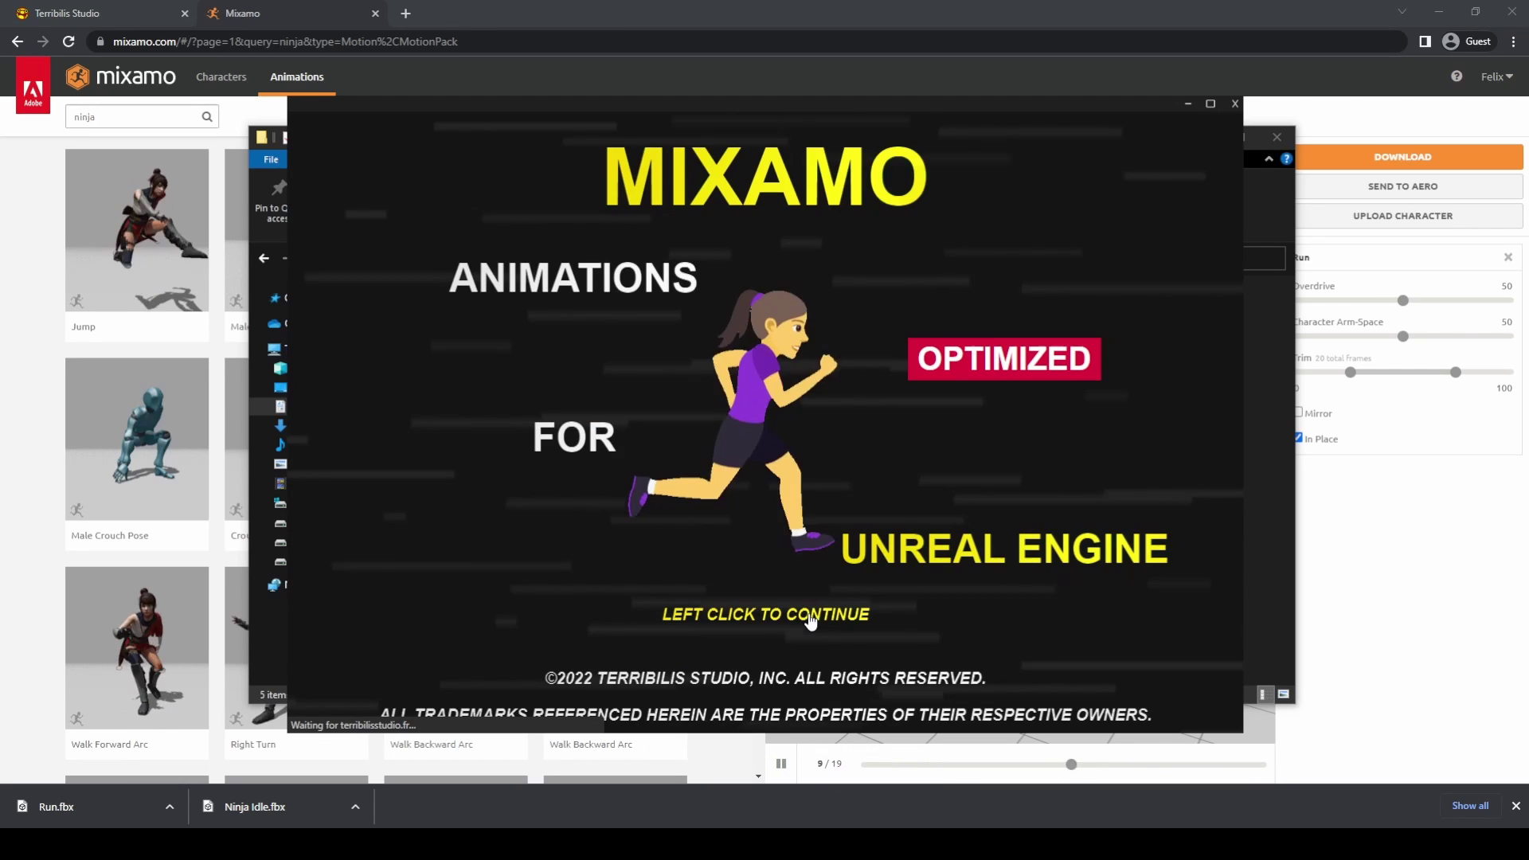
{"action": "left_click", "coordinate": [810, 621]}
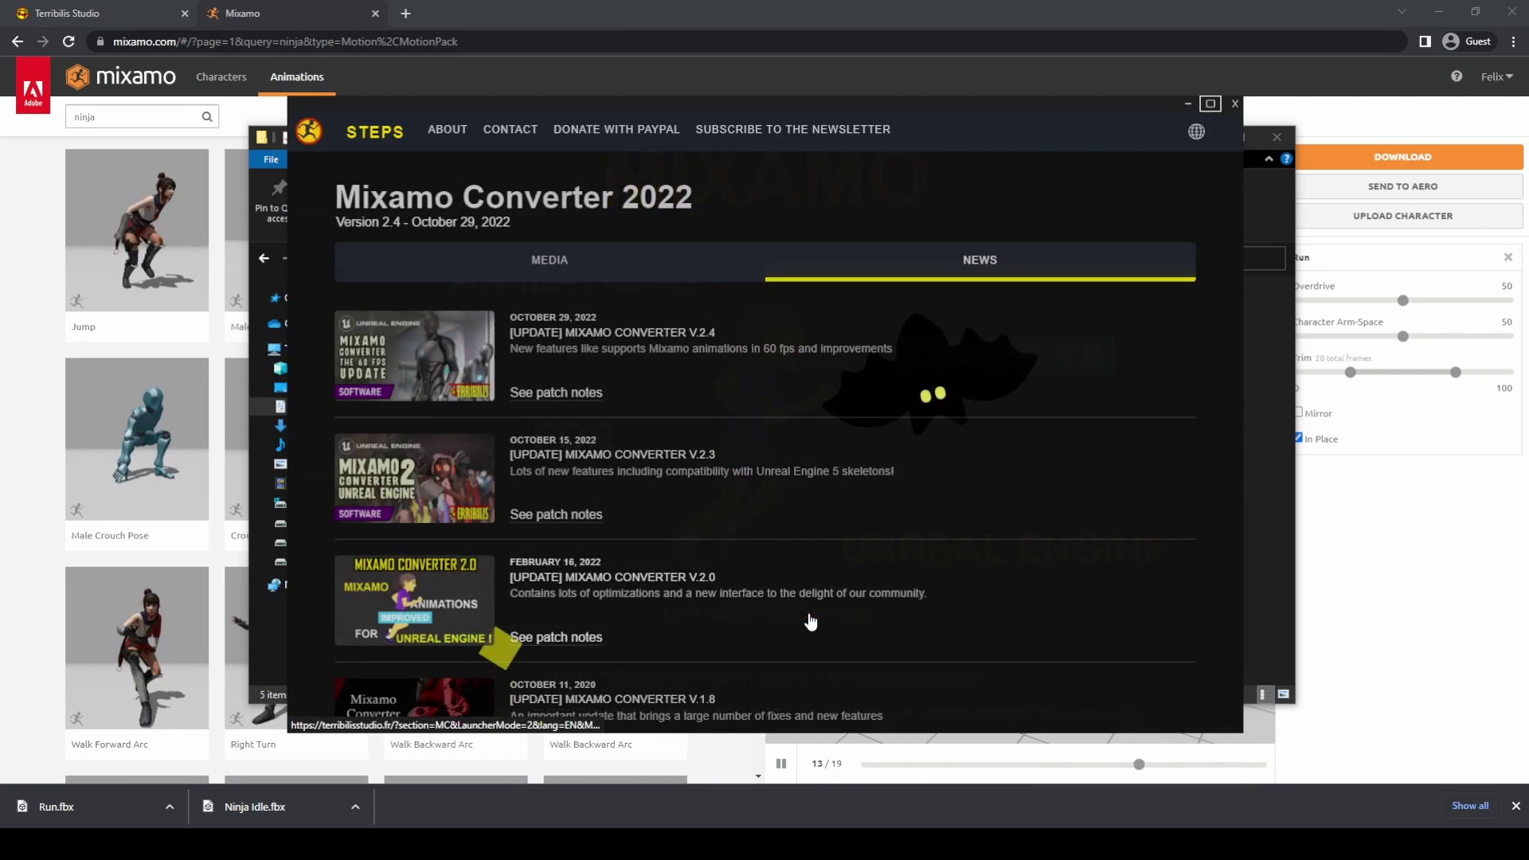
{"action": "left_click", "coordinate": [379, 143]}
{"action": "scroll", "coordinate": [872, 302], "scroll_direction": "down", "scroll_amount": 10}
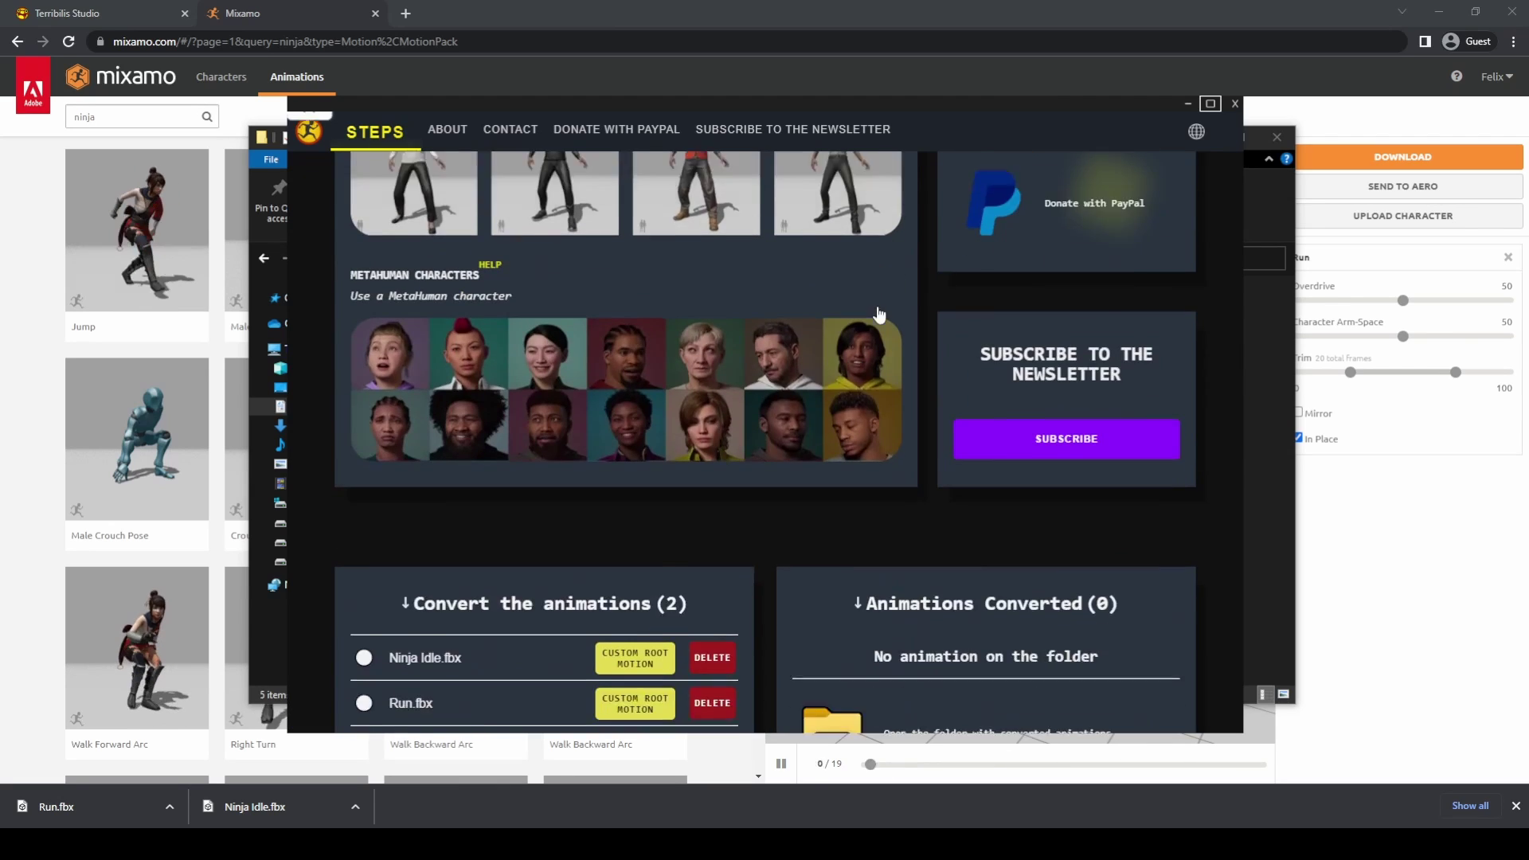
{"action": "scroll", "coordinate": [878, 314], "scroll_direction": "up", "scroll_amount": 6}
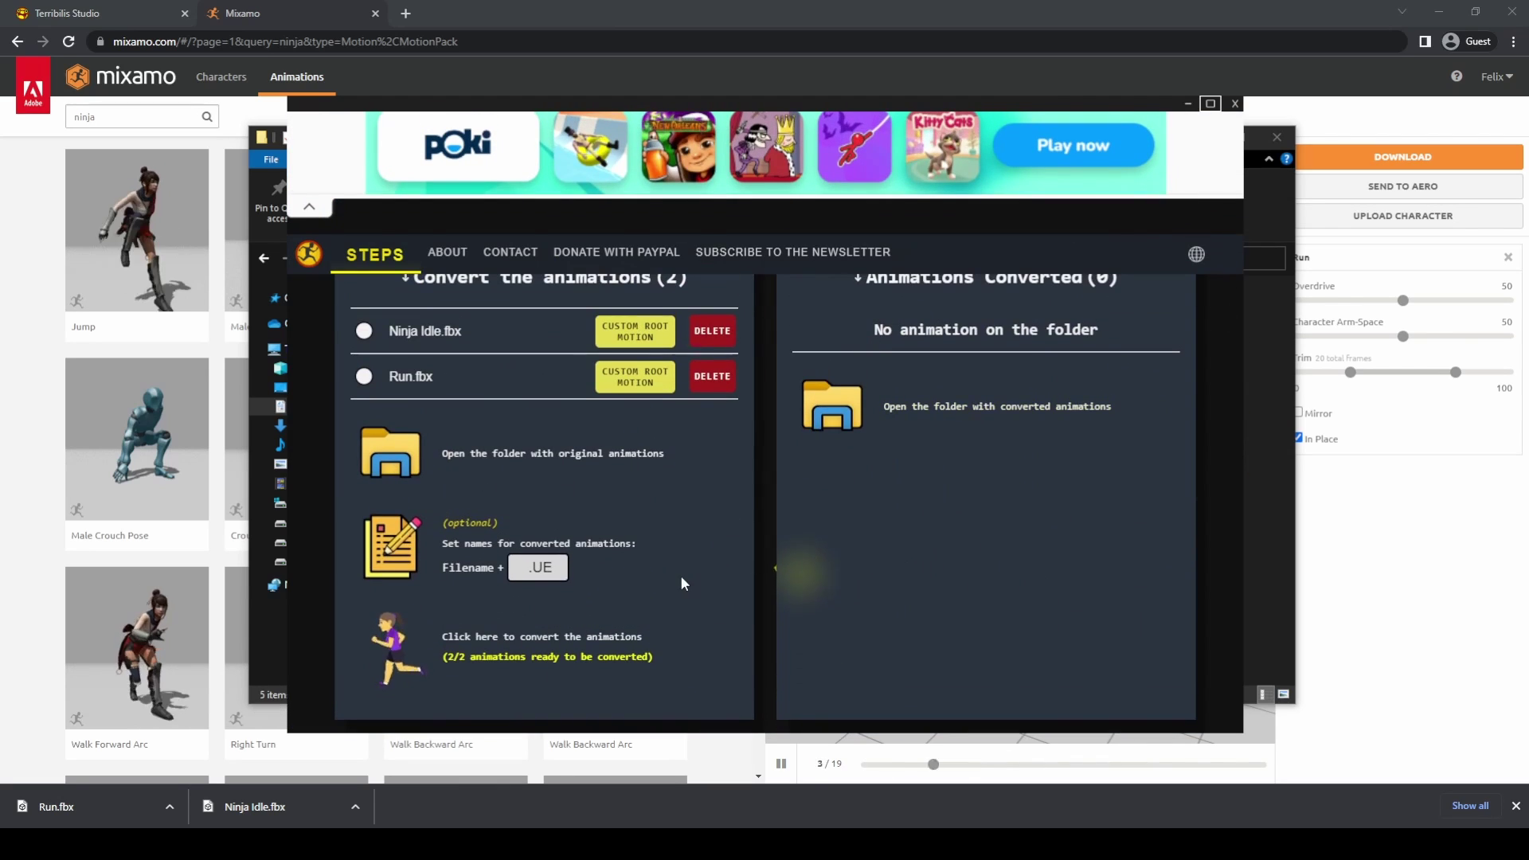
{"action": "scroll", "coordinate": [621, 494], "scroll_direction": "down", "scroll_amount": 1}
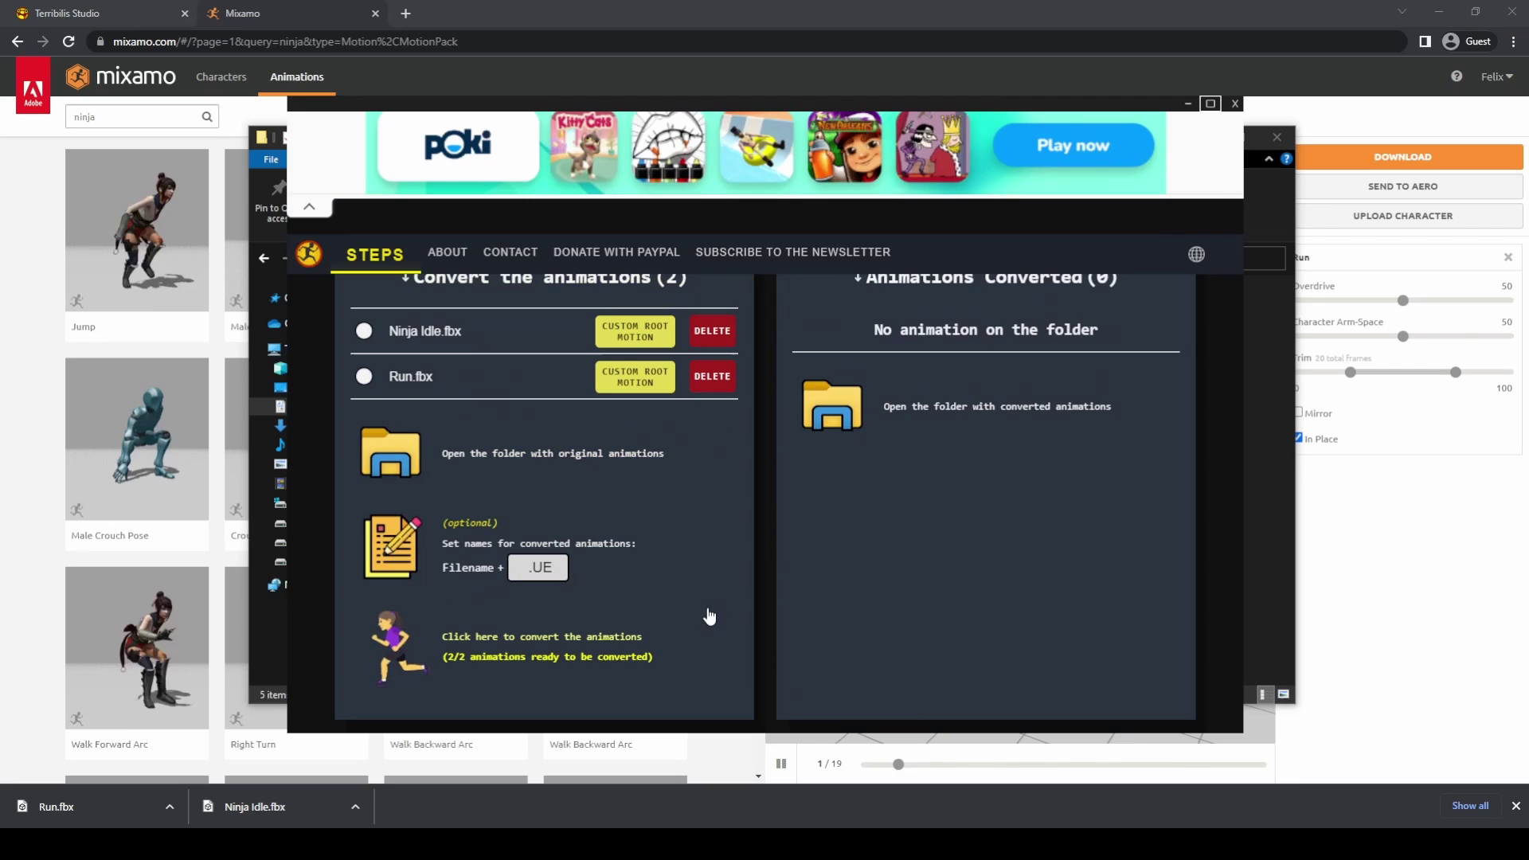
{"action": "left_click", "coordinate": [588, 657]}
{"action": "scroll", "coordinate": [863, 637], "scroll_direction": "down", "scroll_amount": 1}
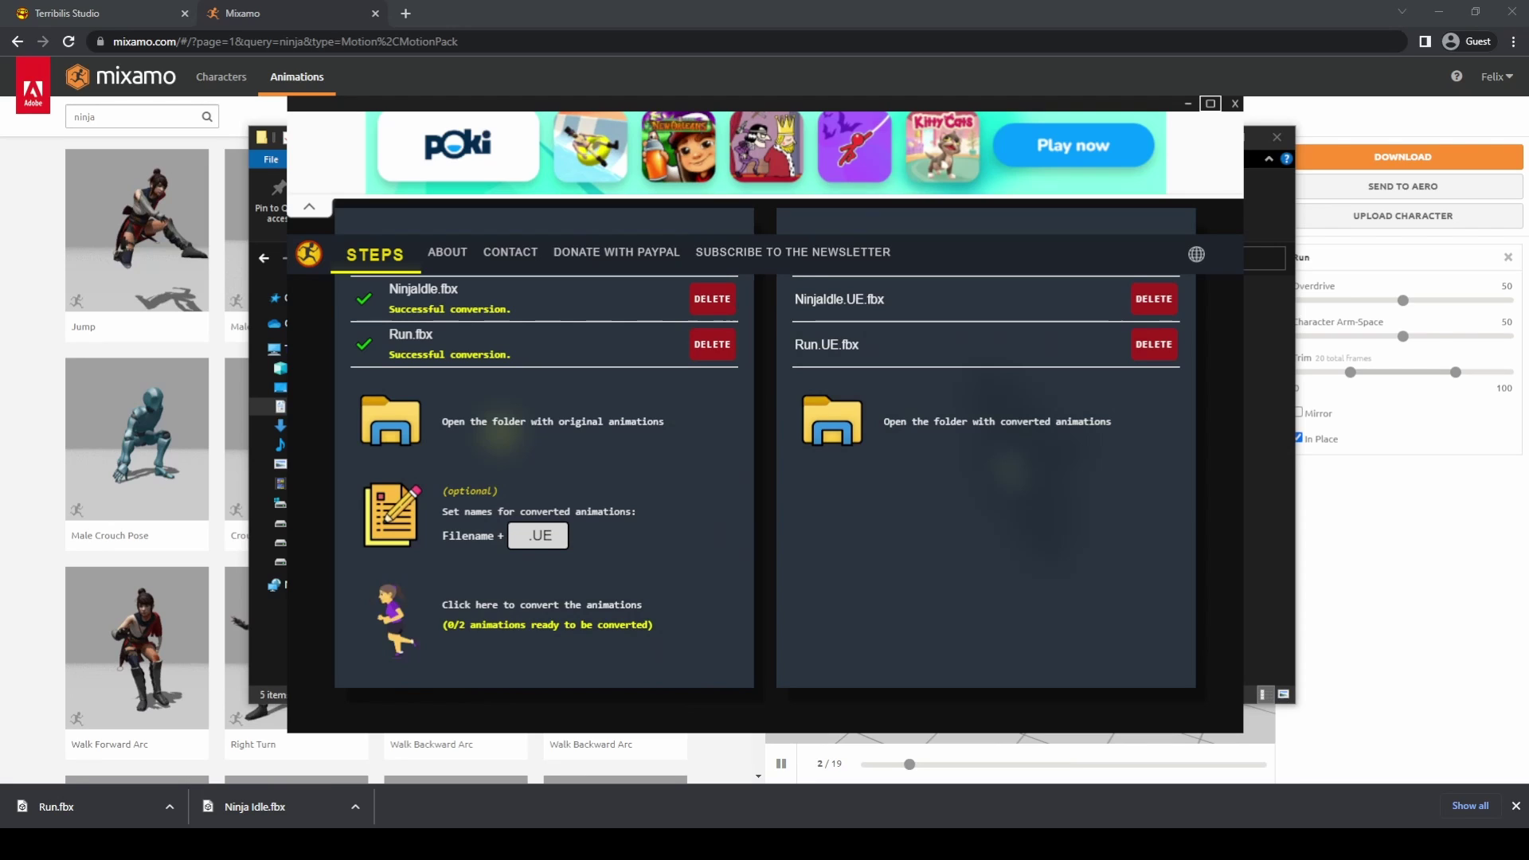
Open the OutgoingFbx folder and select NinjaIdle.UE.fbx and Run.UE.fbx.
{"action": "key", "text": "alt+Tab"}
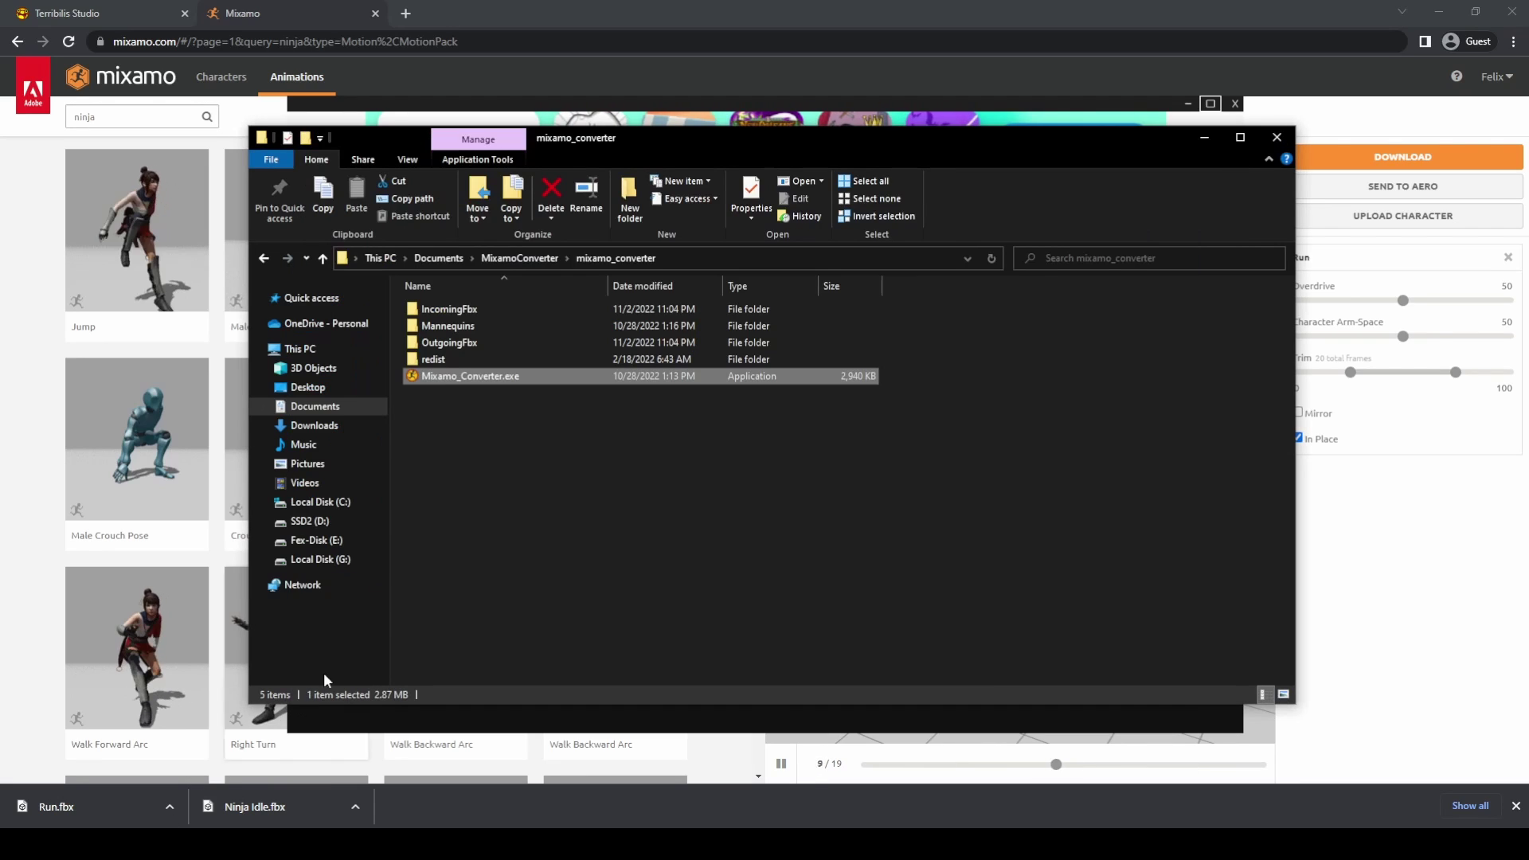
{"action": "left_click", "coordinate": [464, 342]}
{"action": "double_click", "coordinate": [464, 342]}
{"action": "left_click_drag", "start_coordinate": [466, 362], "coordinate": [550, 301]}
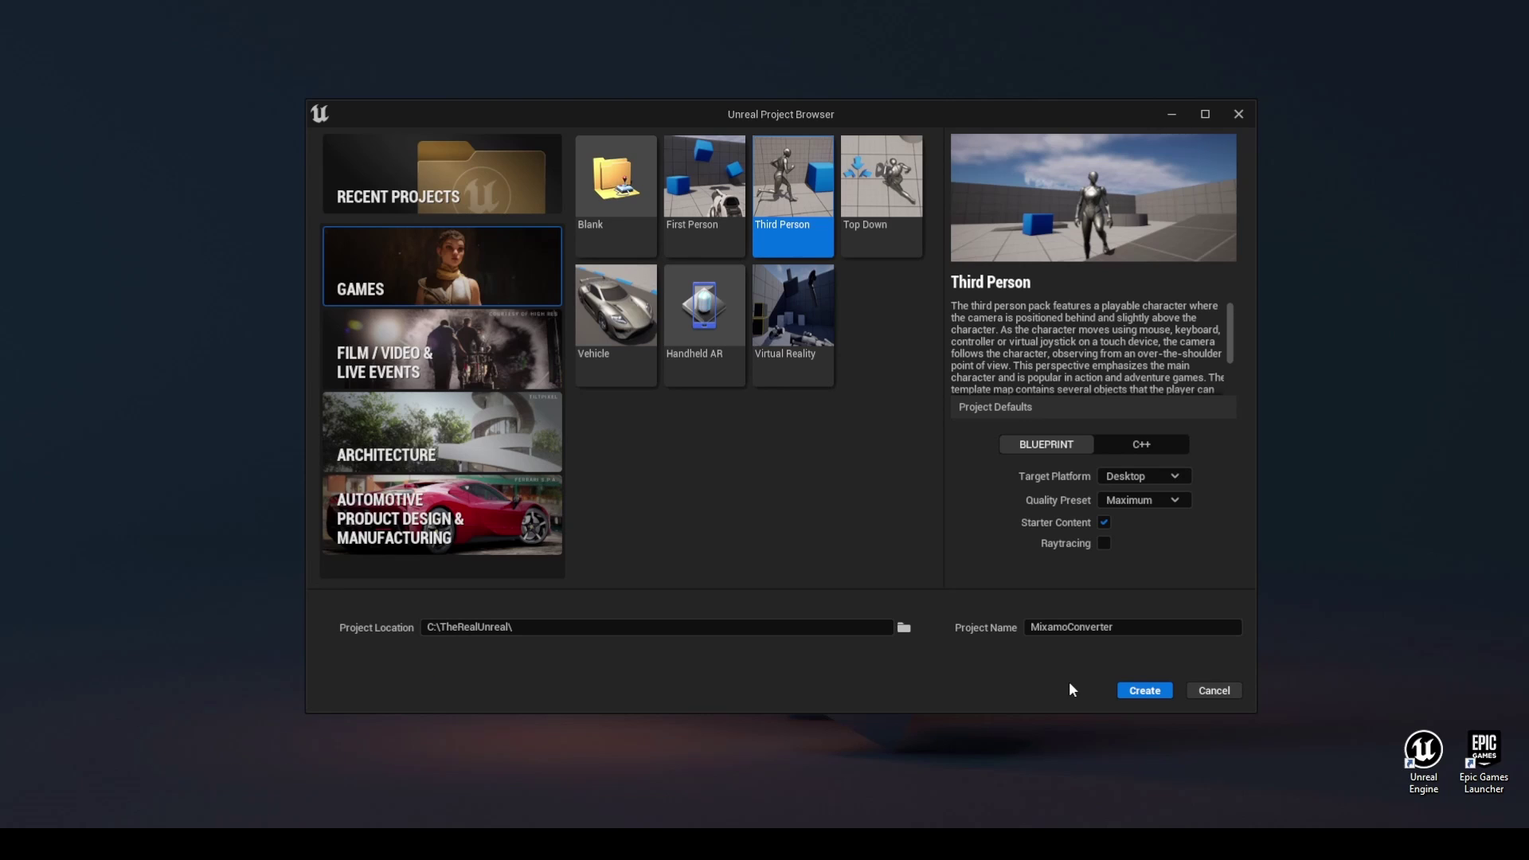
Create the Third Person project and add and open a MixamoAnimations folder under Content.
{"action": "left_click", "coordinate": [1140, 693]}
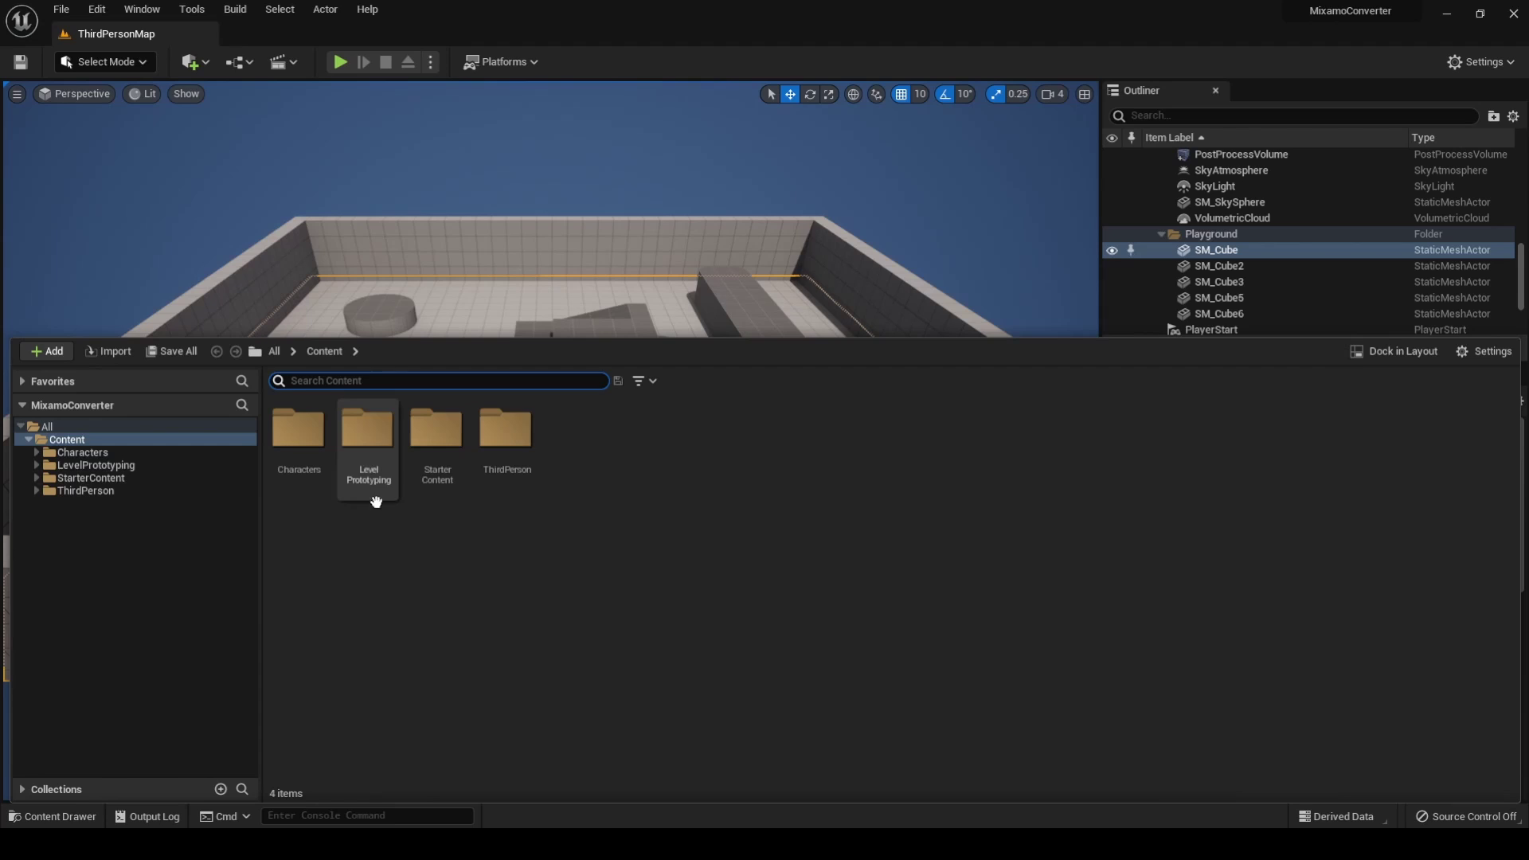
{"action": "right_click", "coordinate": [480, 566]}
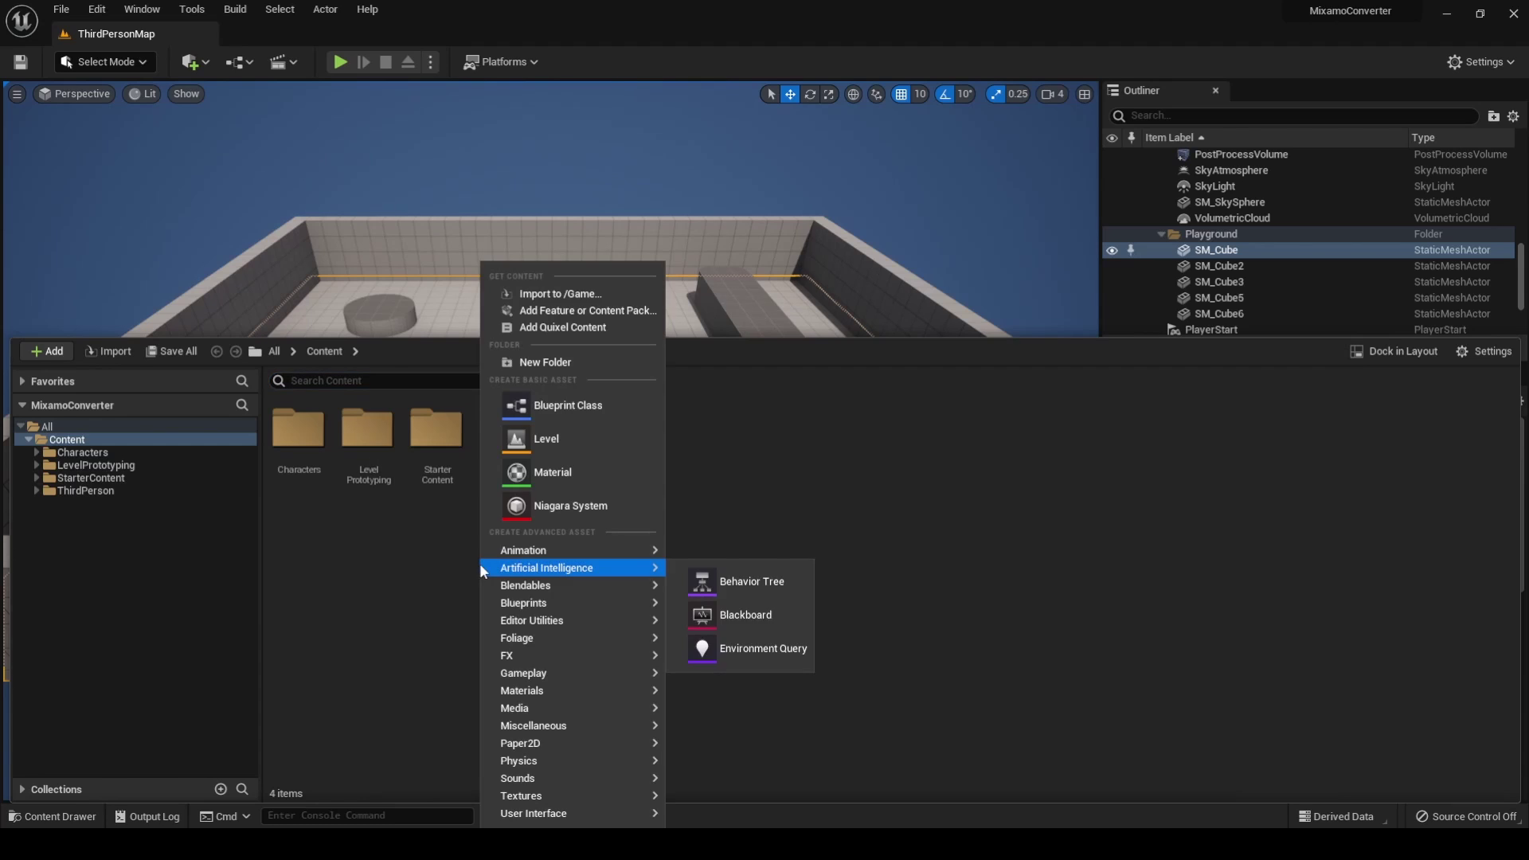
{"action": "left_click", "coordinate": [542, 360]}
{"action": "type", "text": "MixamoAnimations"}
{"action": "key", "text": "Return"}
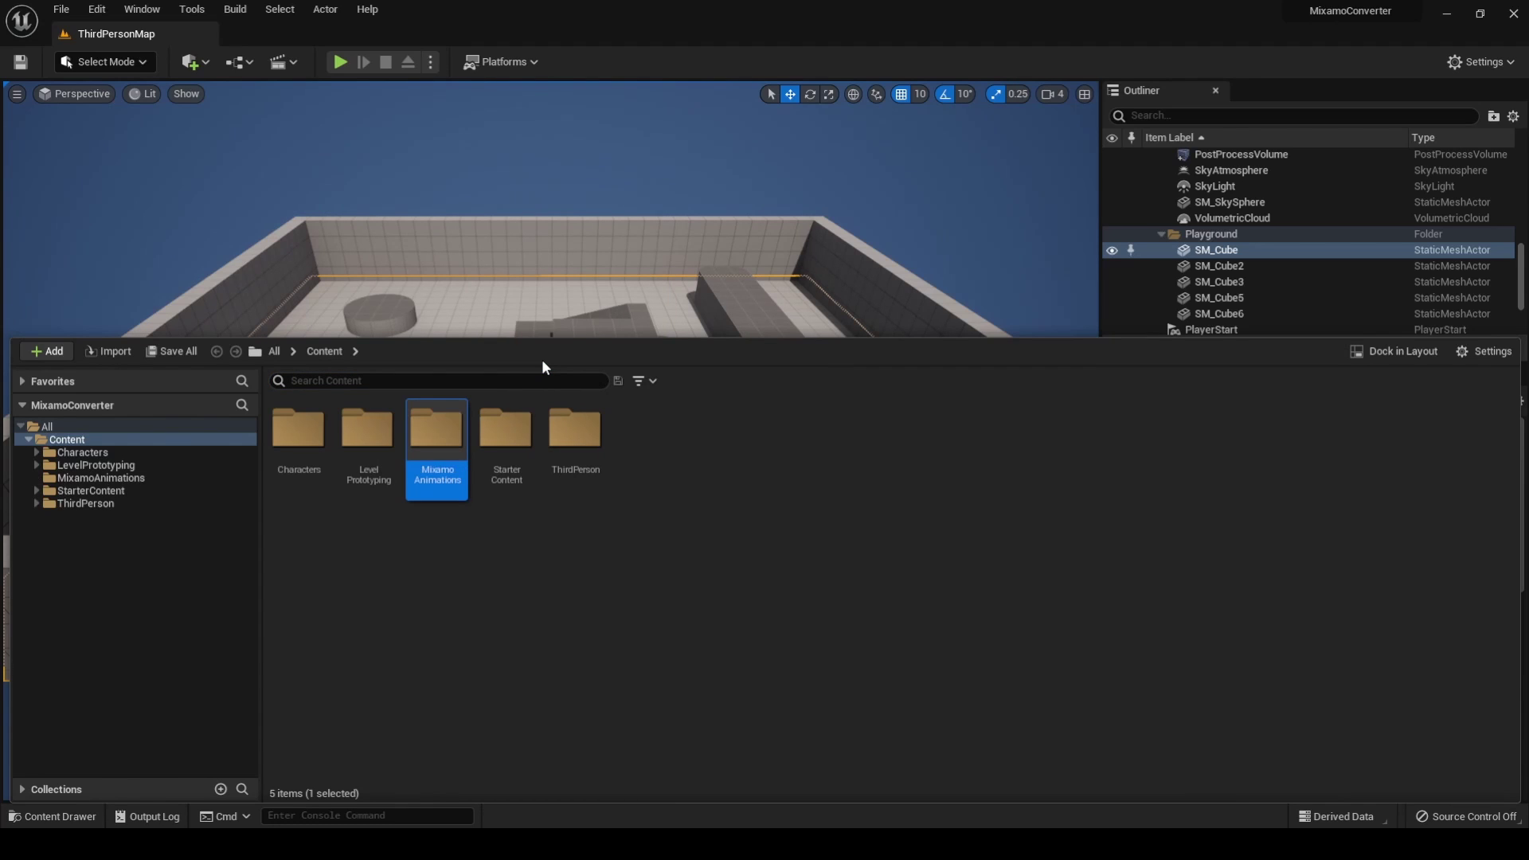
{"action": "double_click", "coordinate": [406, 483]}
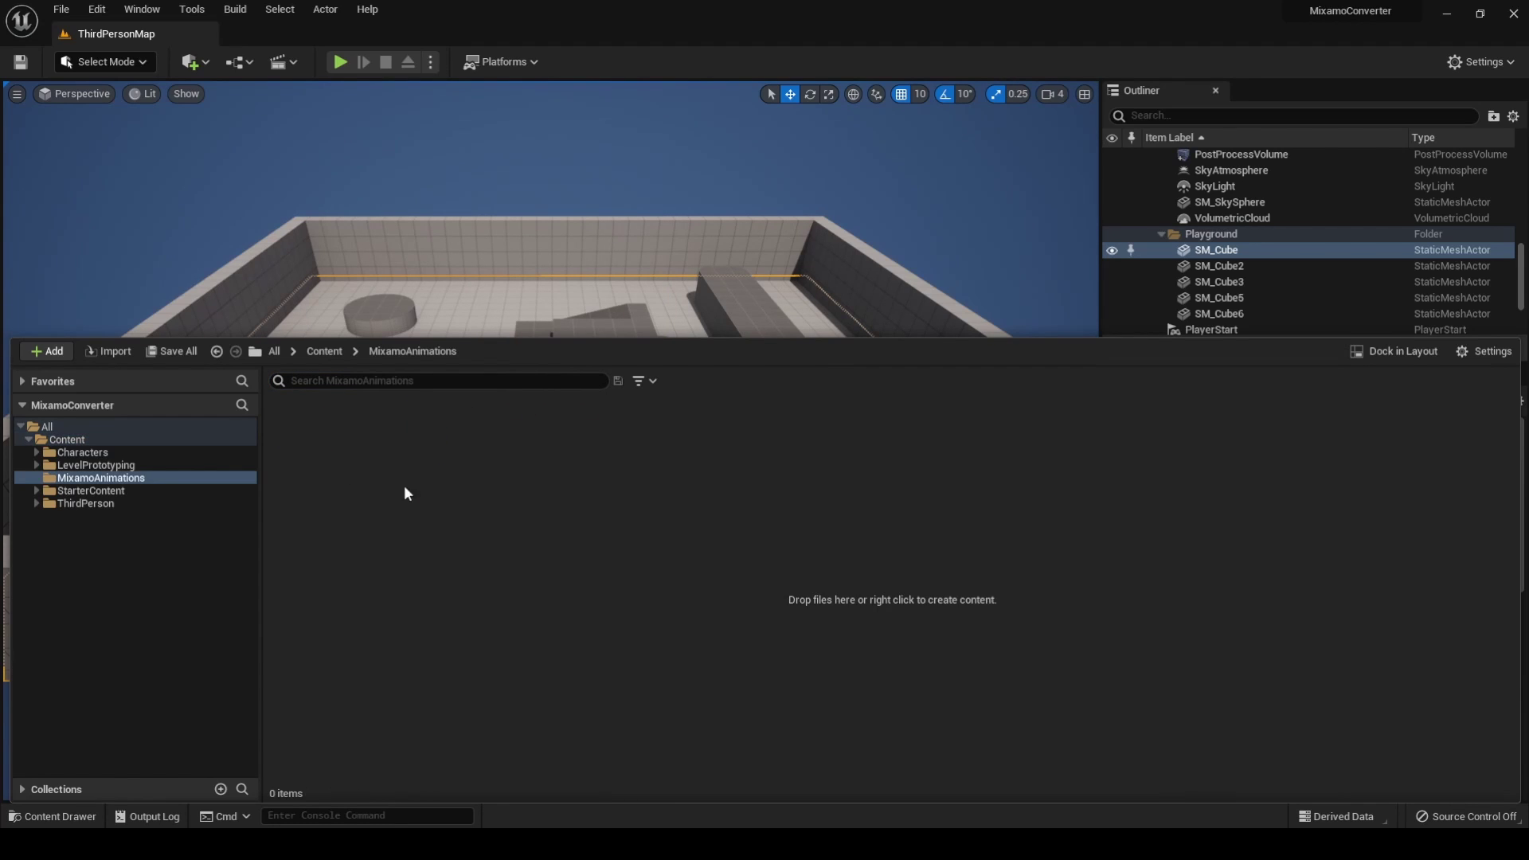
Choose NinjaIdle.UE.fbx and Run.UE.fbx for import.
{"action": "left_click", "coordinate": [121, 354]}
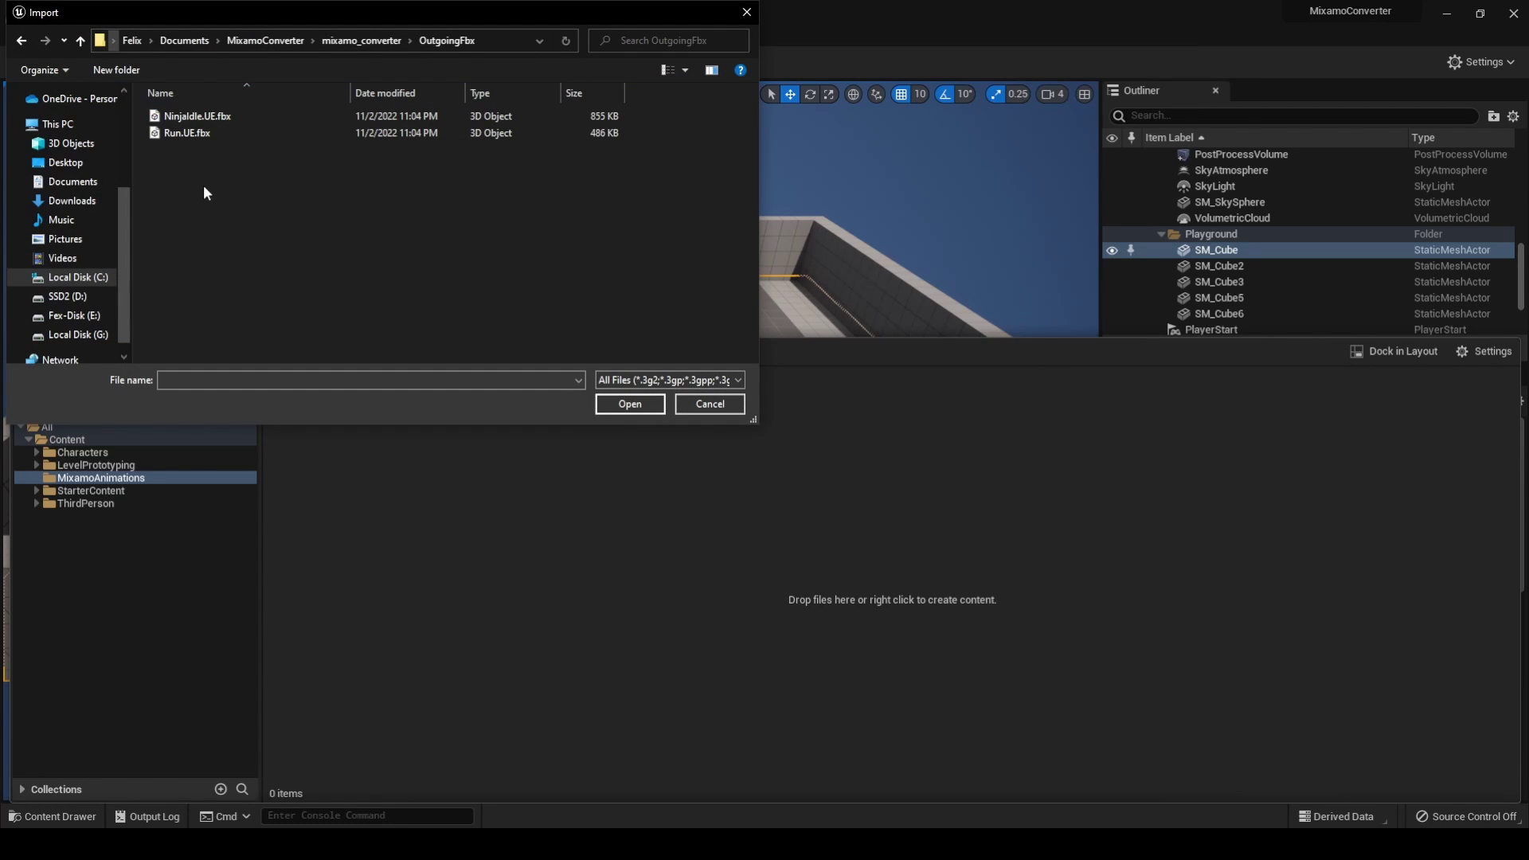
{"action": "left_click", "coordinate": [199, 133]}
{"action": "left_click", "coordinate": [218, 115], "text": "shift"}
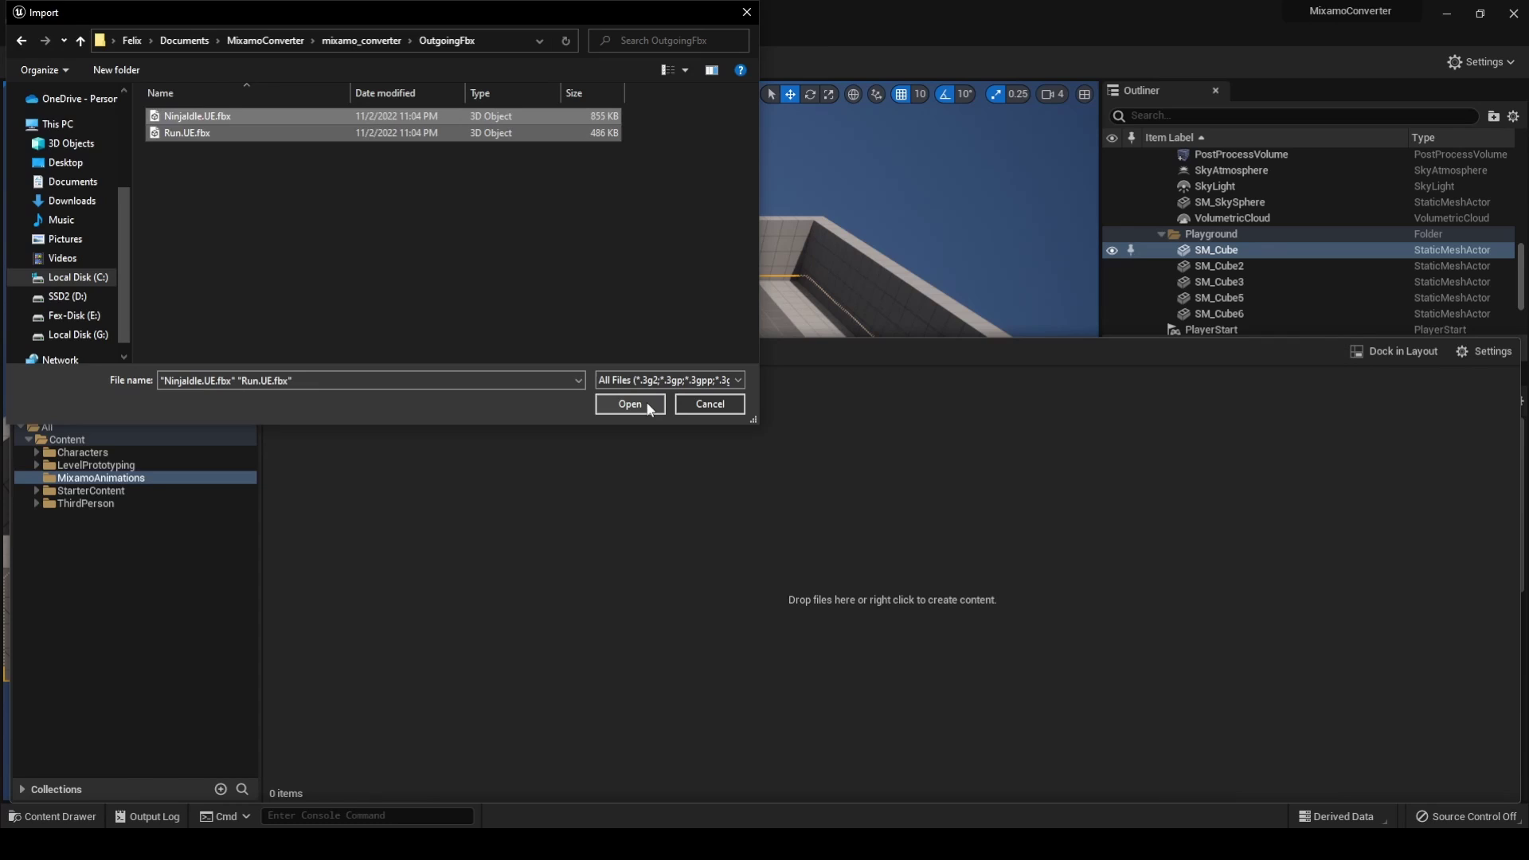
Import the two chosen files targeting the SK_Mannequin skeleton.
{"action": "left_click", "coordinate": [648, 406]}
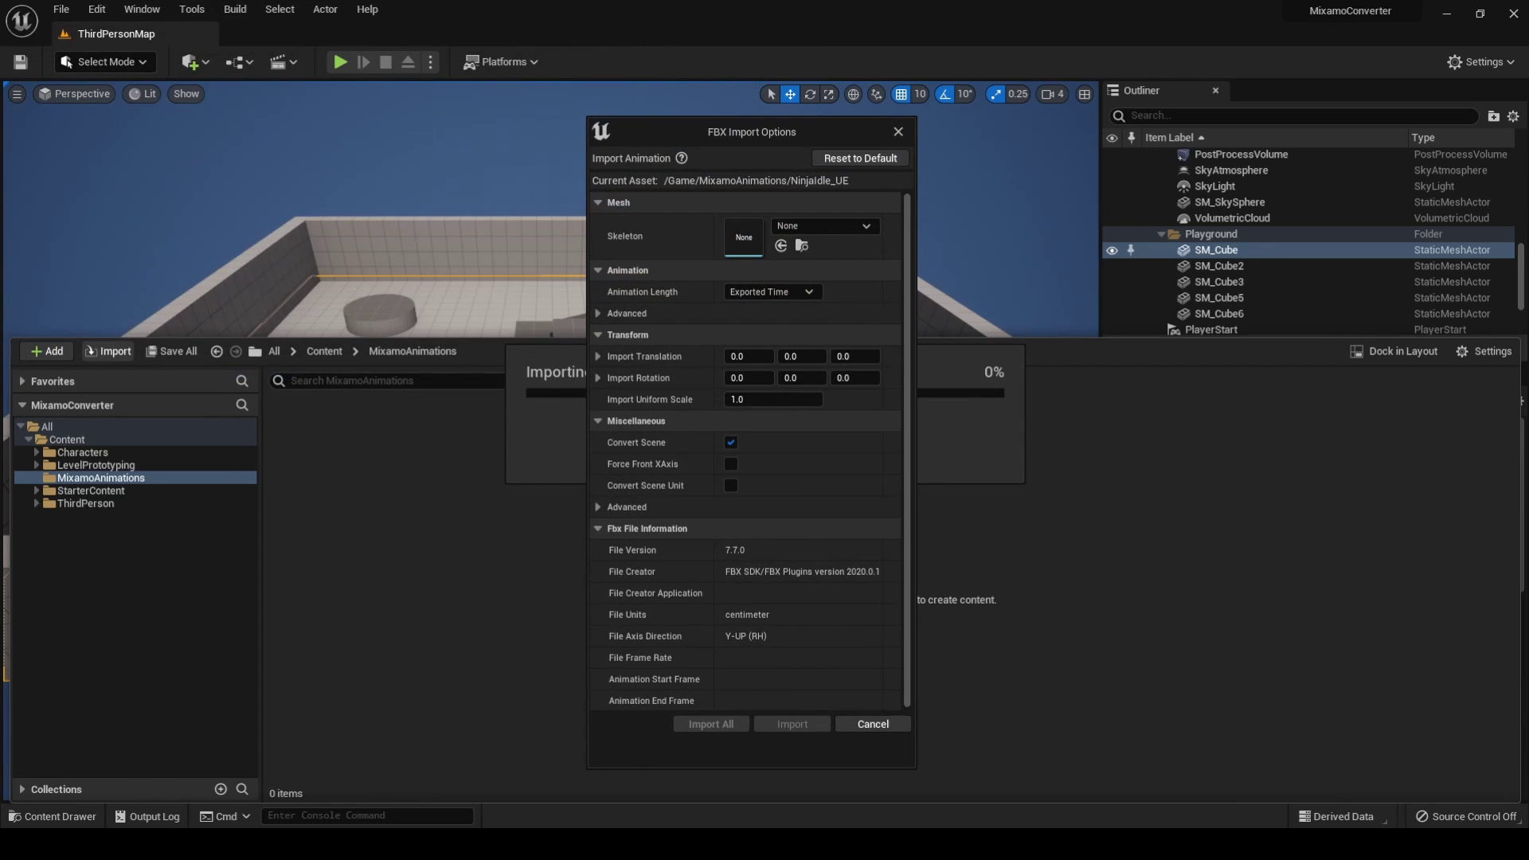
{"action": "left_click", "coordinate": [777, 228]}
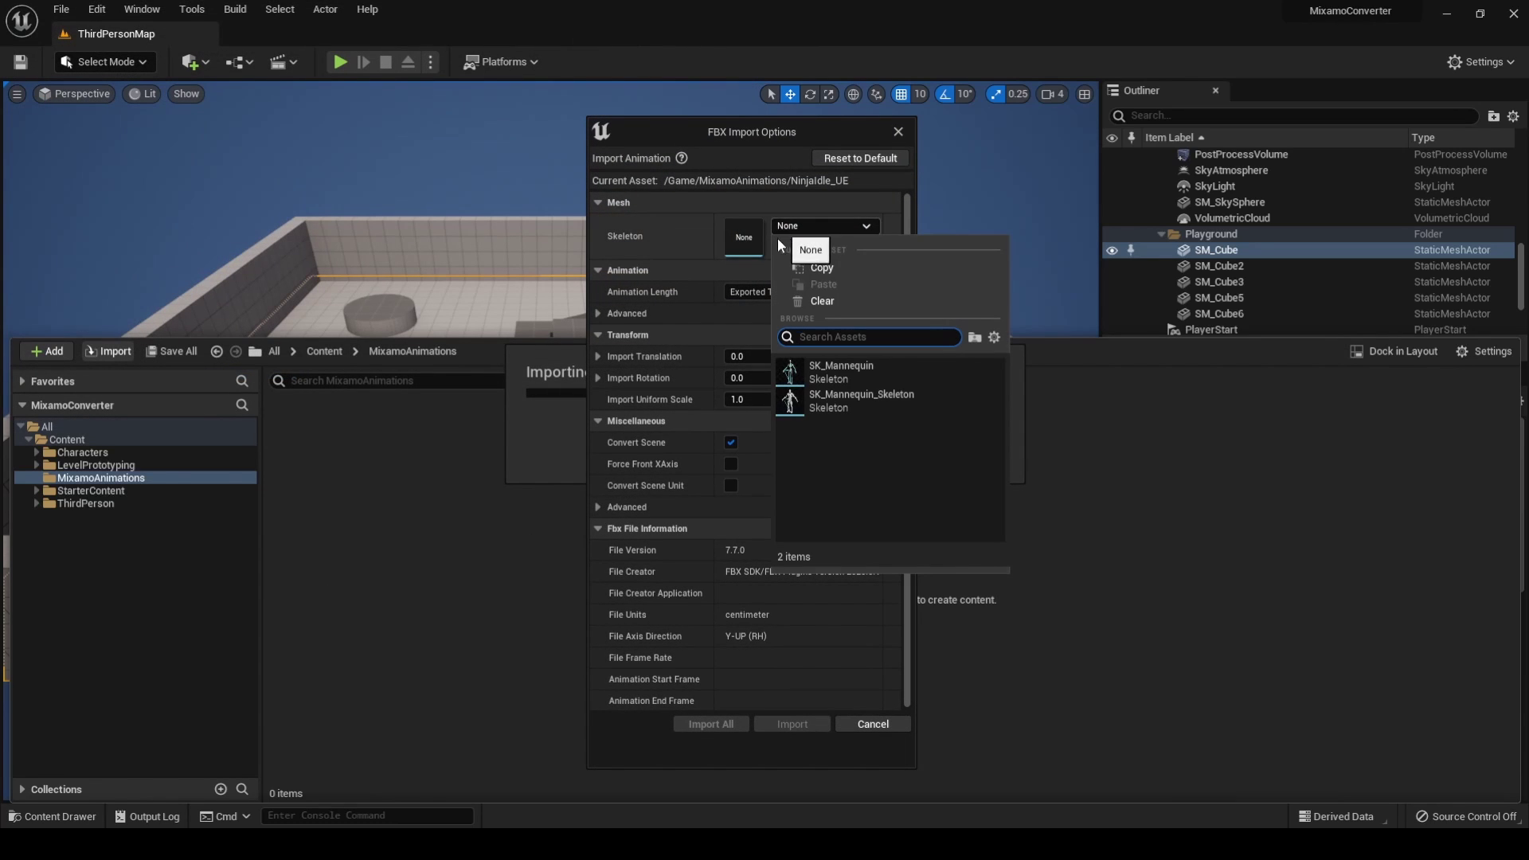
{"action": "left_click", "coordinate": [834, 368]}
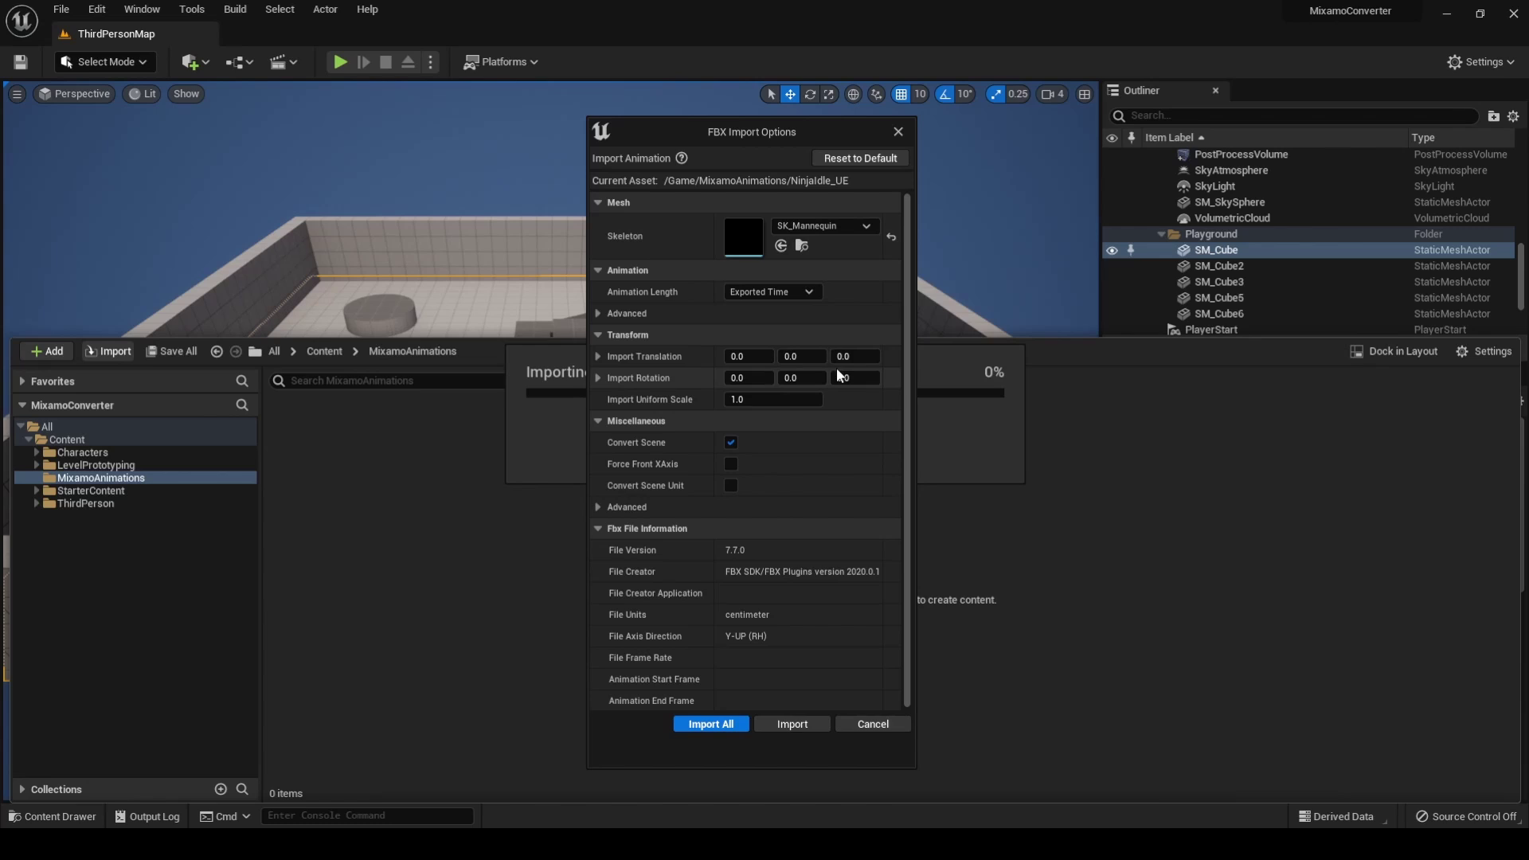
Enable Use Default Sample Rate, disable Import Custom Attribute and Do not import curves, then Import All.
{"action": "left_click", "coordinate": [598, 314]}
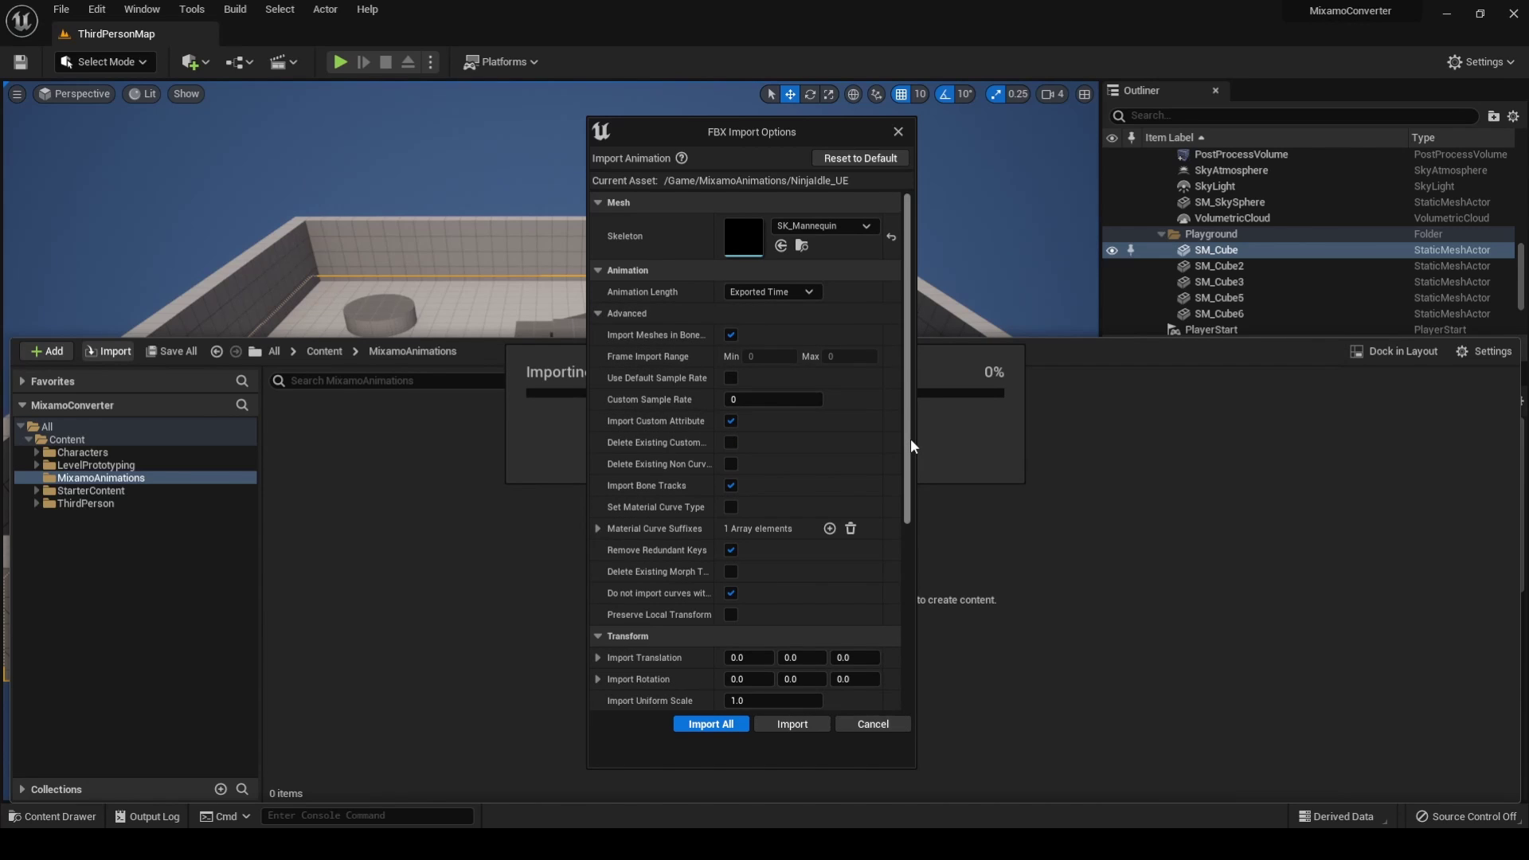
{"action": "left_click", "coordinate": [732, 379]}
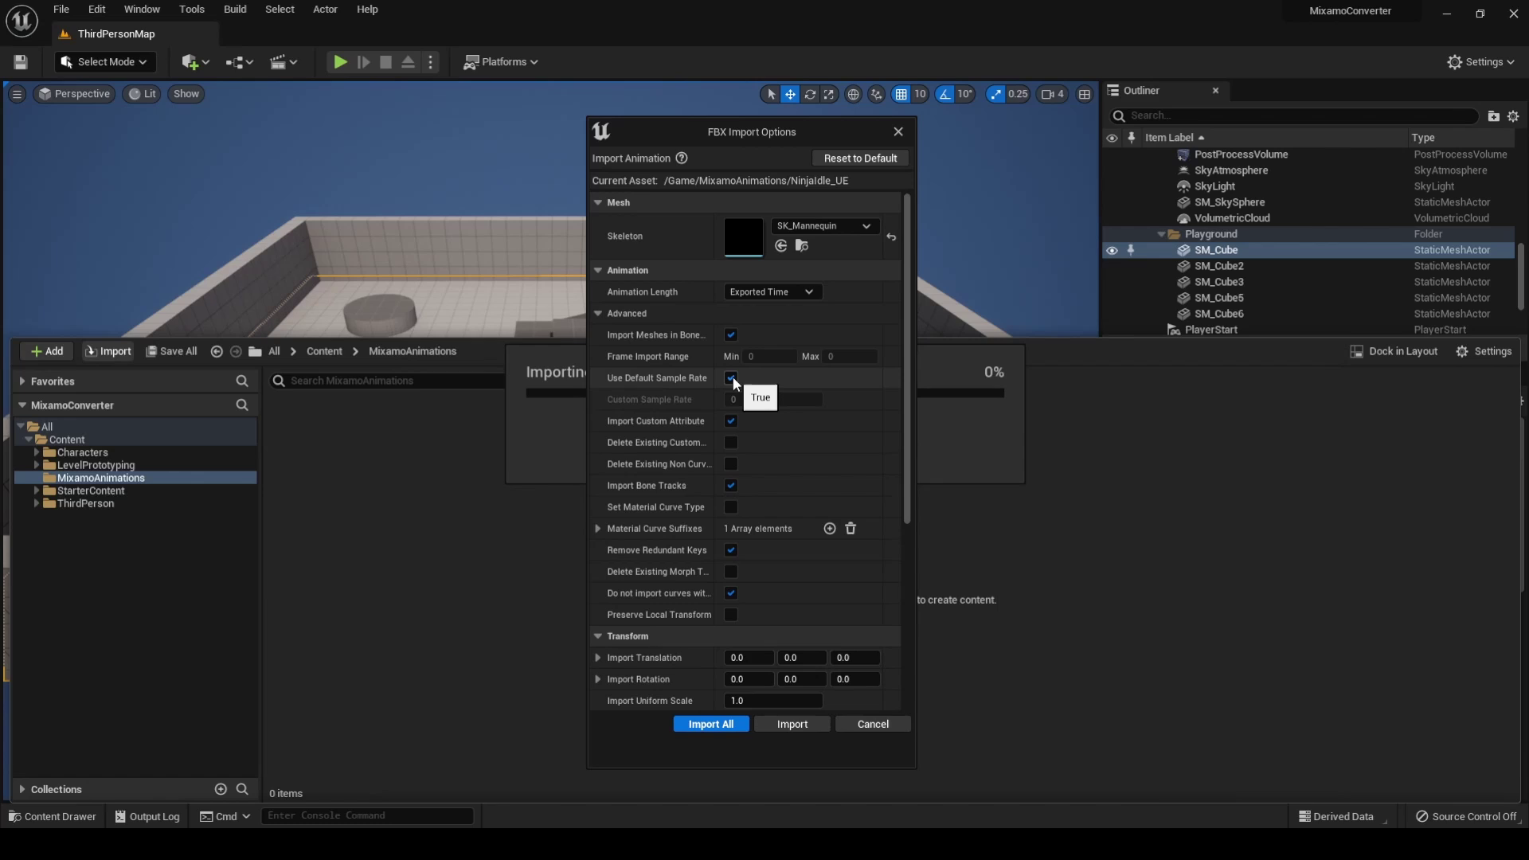
{"action": "left_click", "coordinate": [731, 423]}
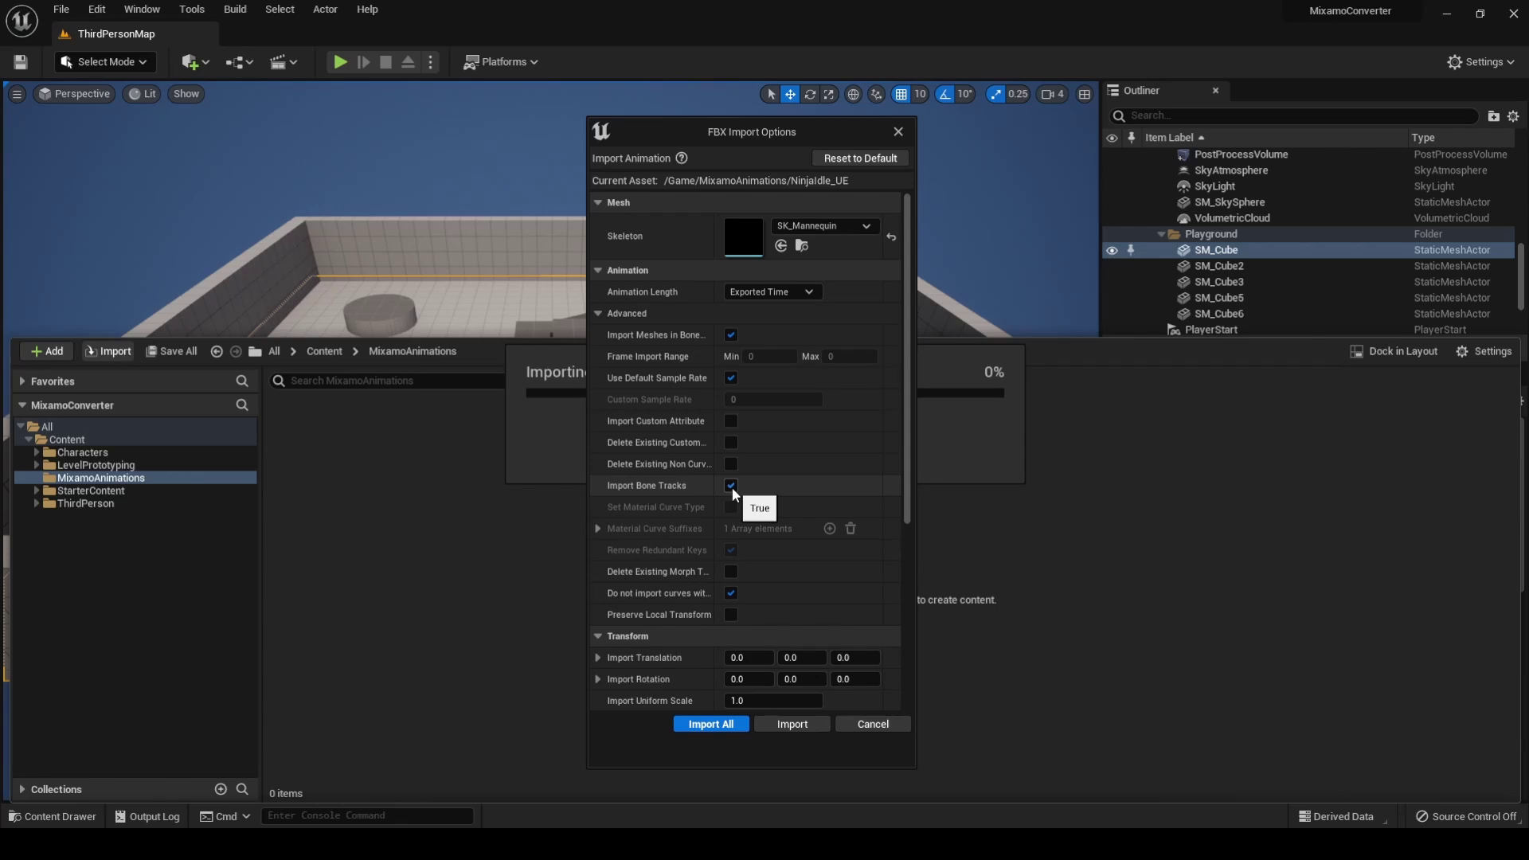
{"action": "scroll", "coordinate": [759, 514], "scroll_direction": "down", "scroll_amount": 1}
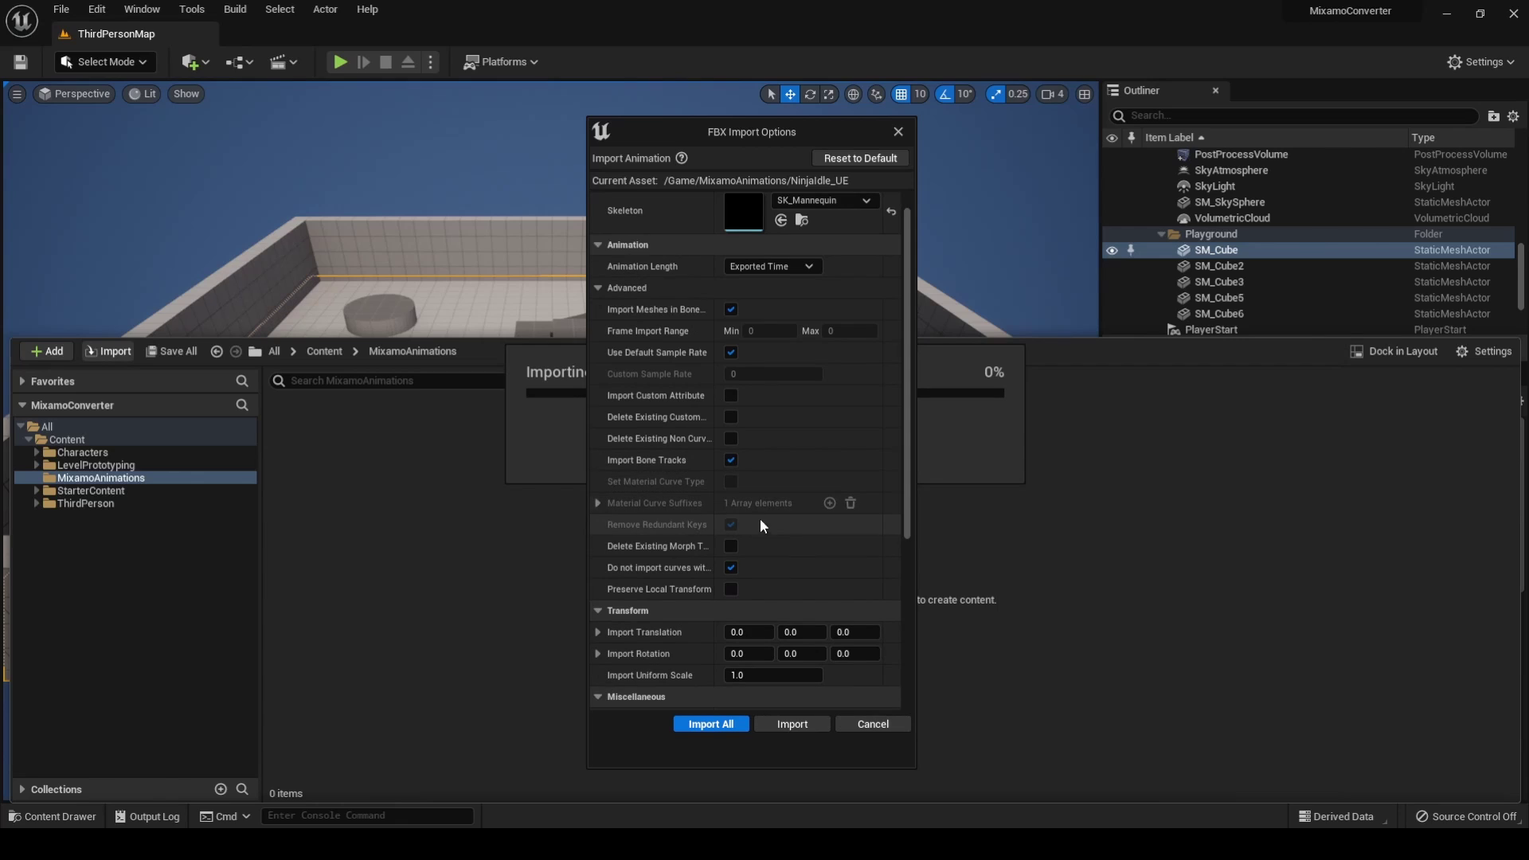
{"action": "left_click", "coordinate": [731, 567]}
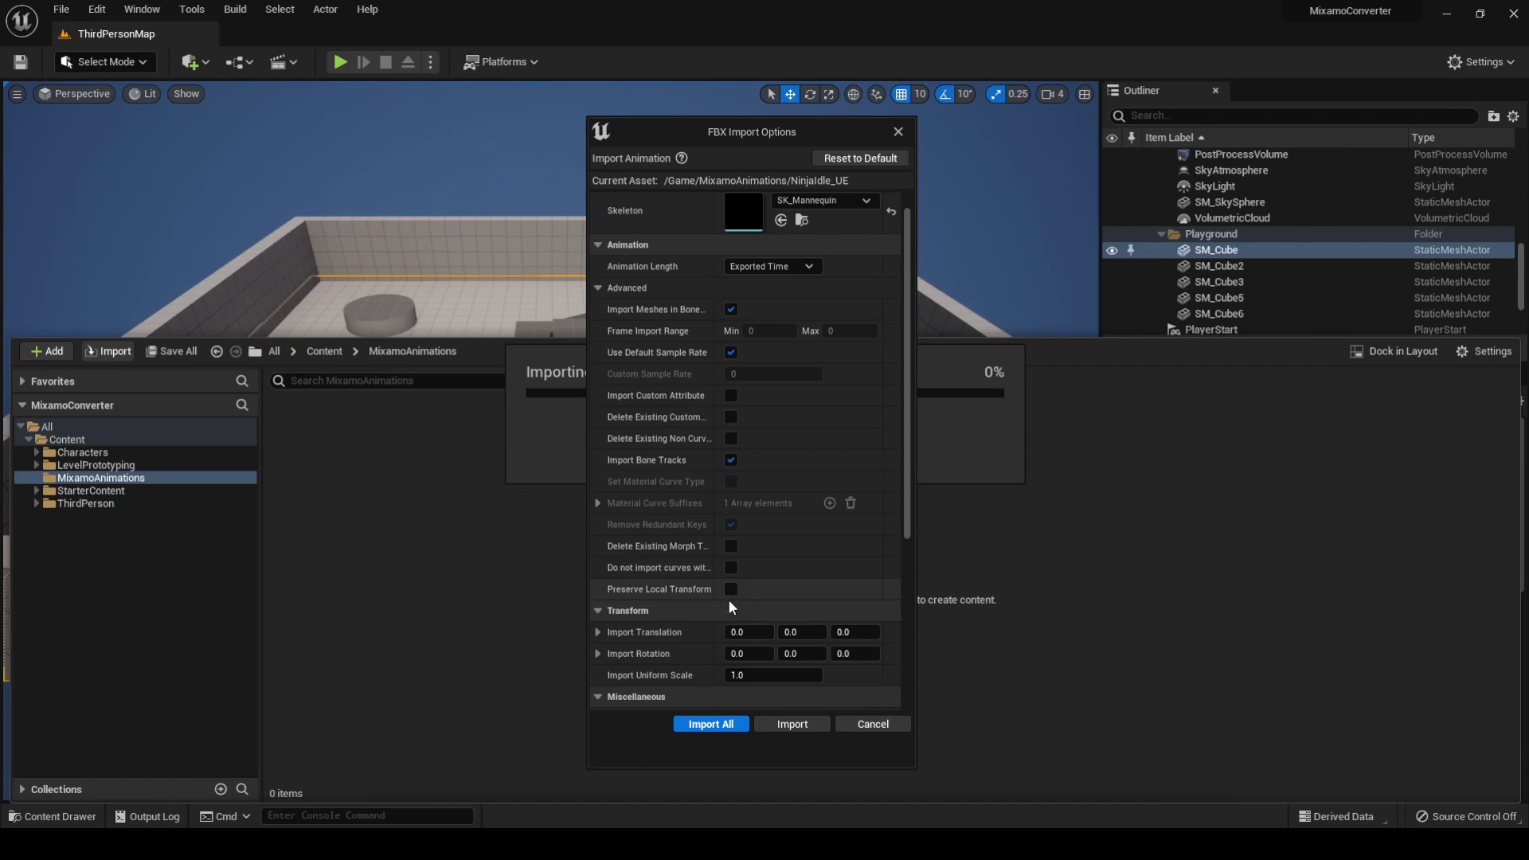
{"action": "left_click", "coordinate": [710, 724]}
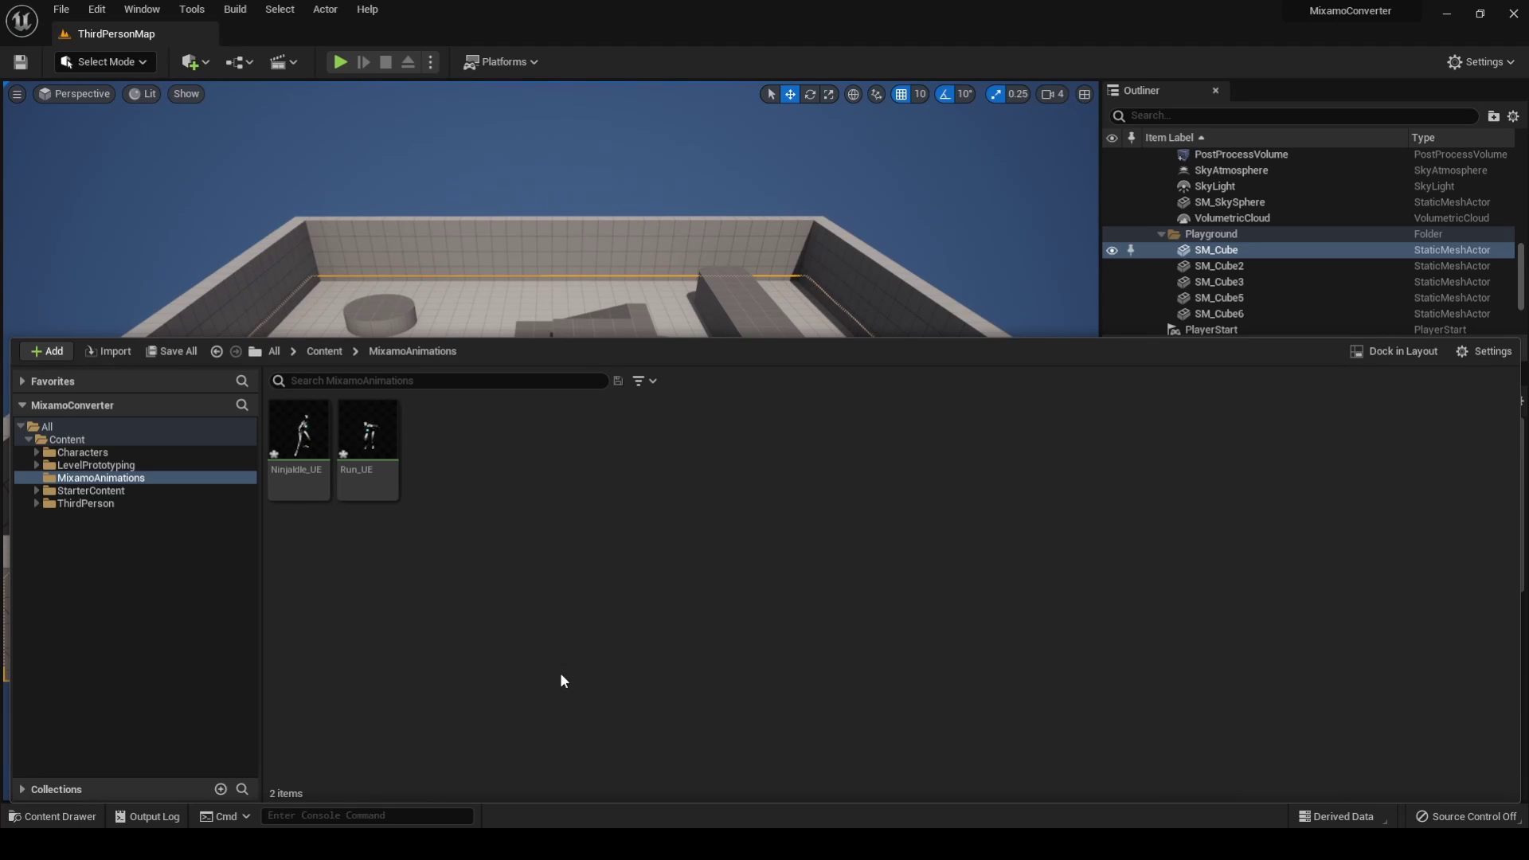
Expand Characters > Mannequins > Animations in the Content Browser and open ABP_Manny.
{"action": "left_click", "coordinate": [442, 572]}
{"action": "left_click", "coordinate": [37, 453]}
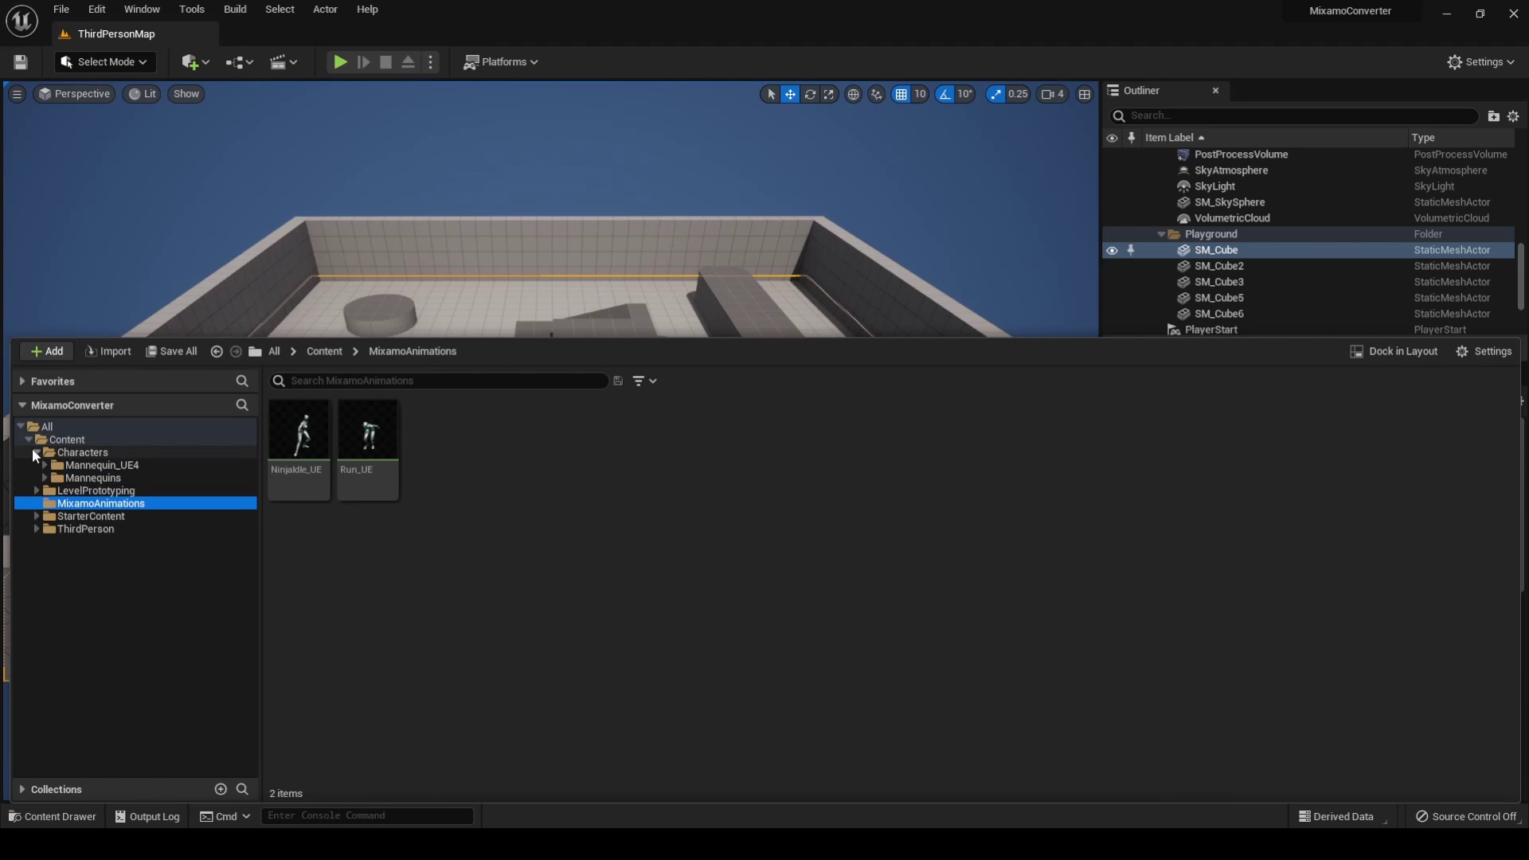
{"action": "left_click", "coordinate": [45, 479]}
{"action": "left_click", "coordinate": [54, 491]}
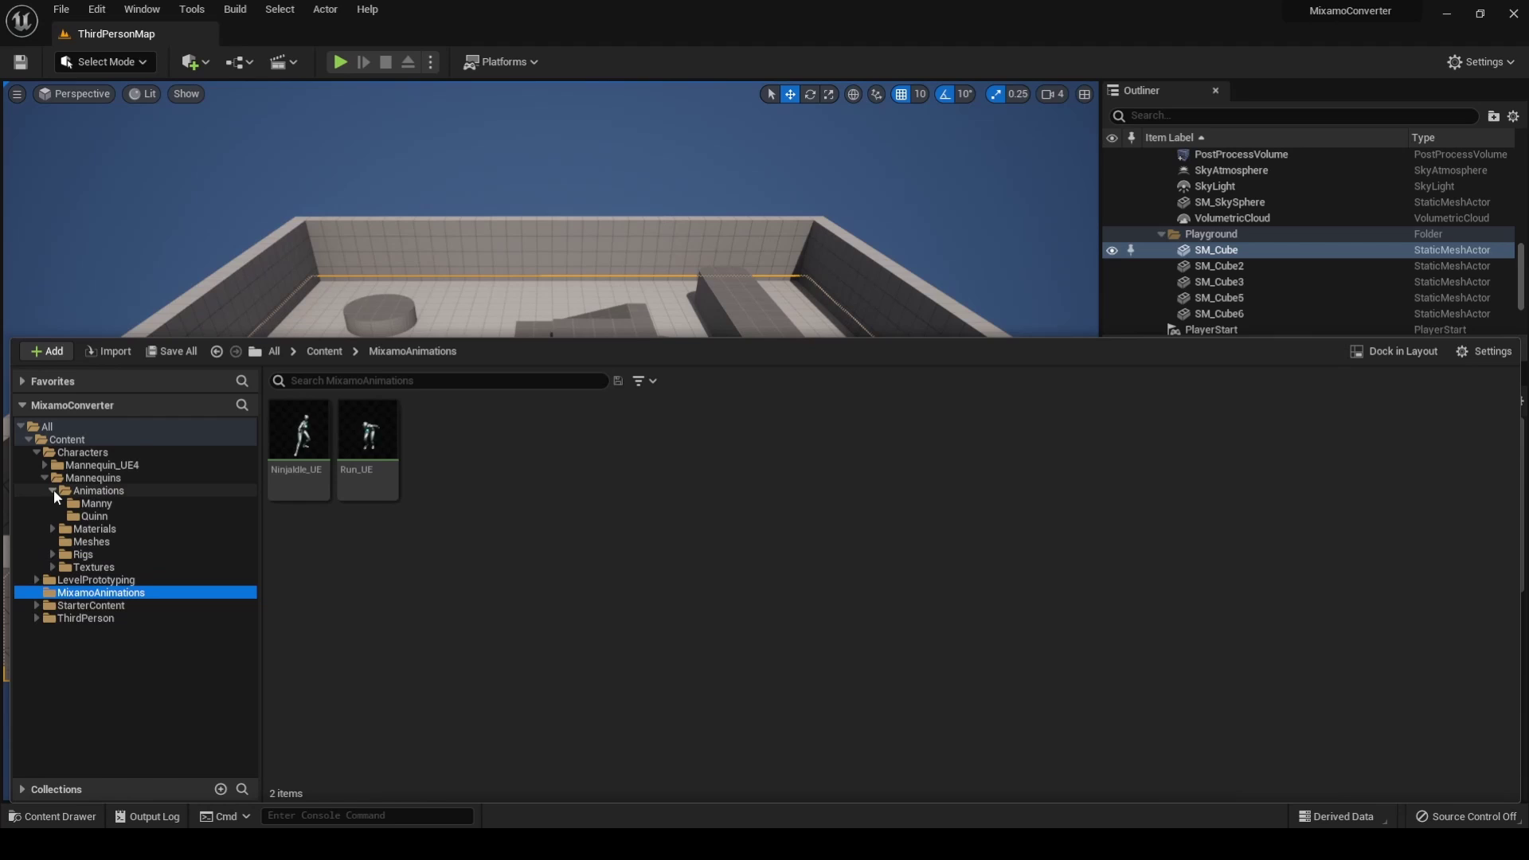
{"action": "left_click", "coordinate": [89, 491]}
{"action": "left_click", "coordinate": [431, 472]}
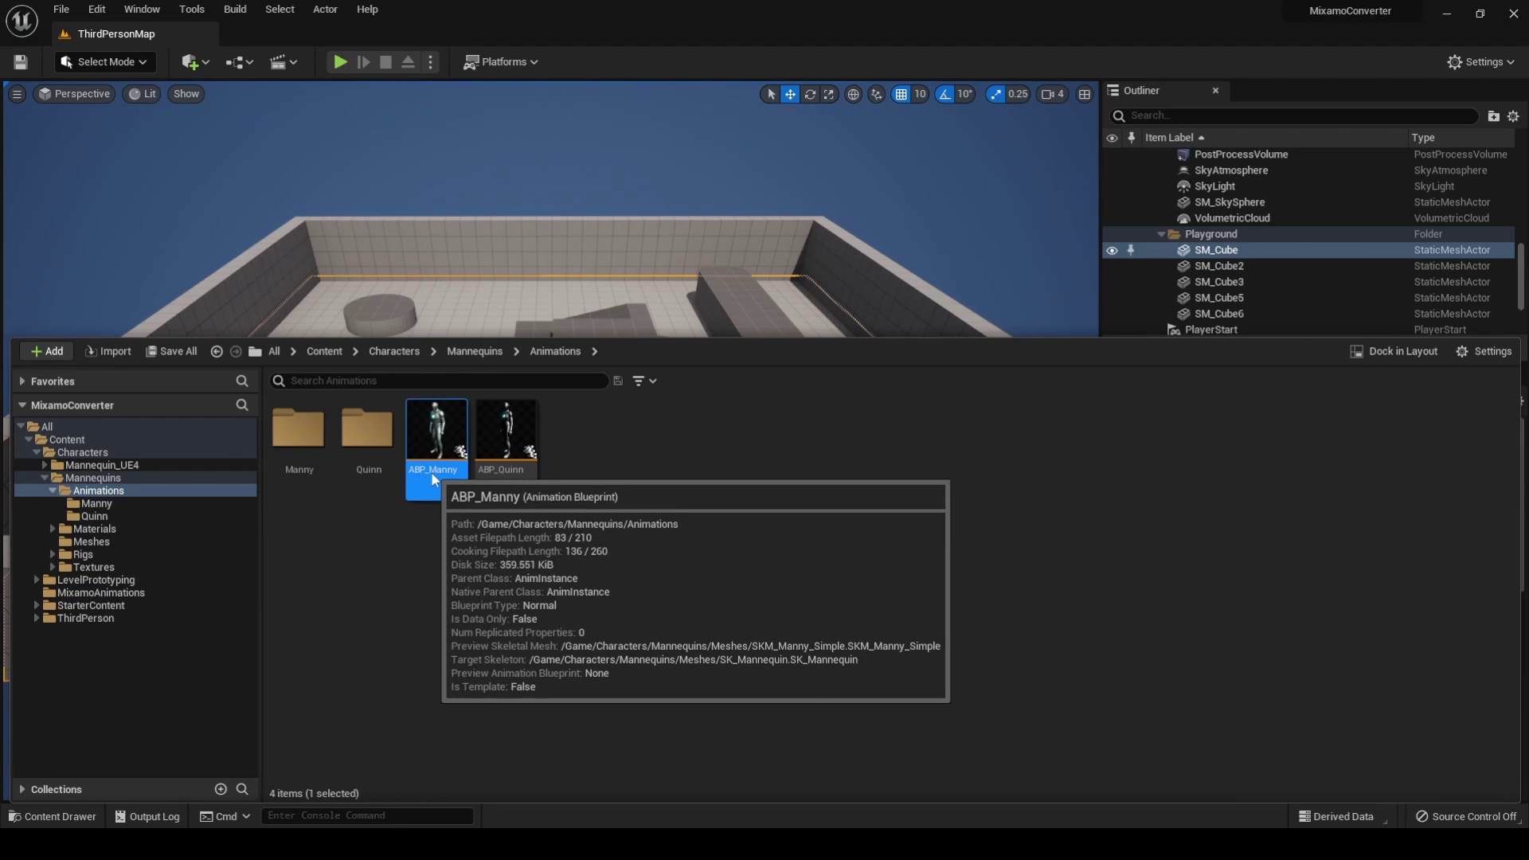
{"action": "double_click", "coordinate": [431, 472]}
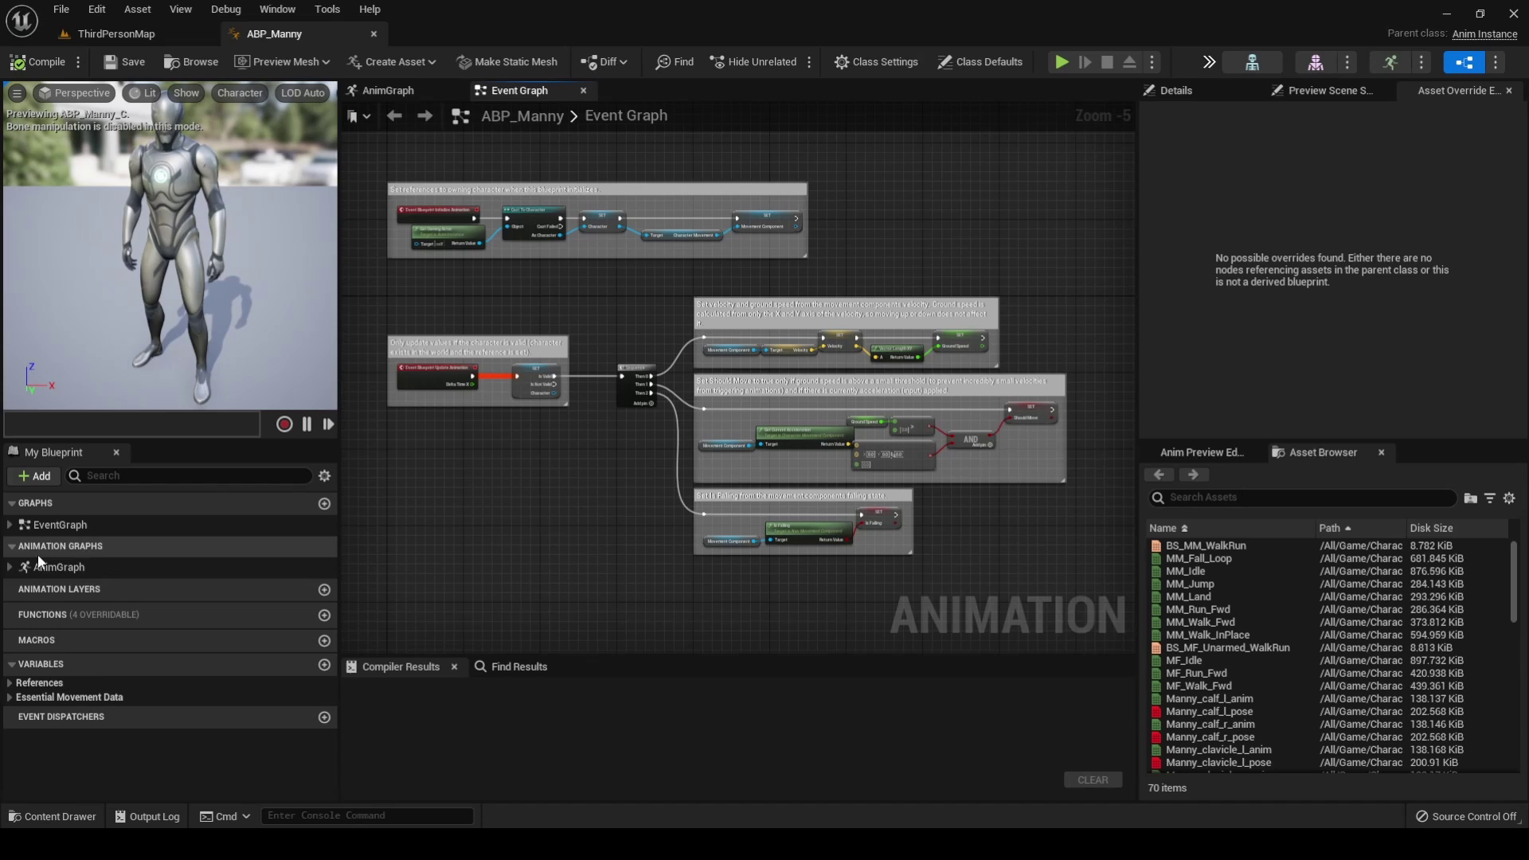
In ABP_Manny's Locomotion Idle state, connect NinjaIdle_UE to the Output Animation Pose.
{"action": "double_click", "coordinate": [56, 566]}
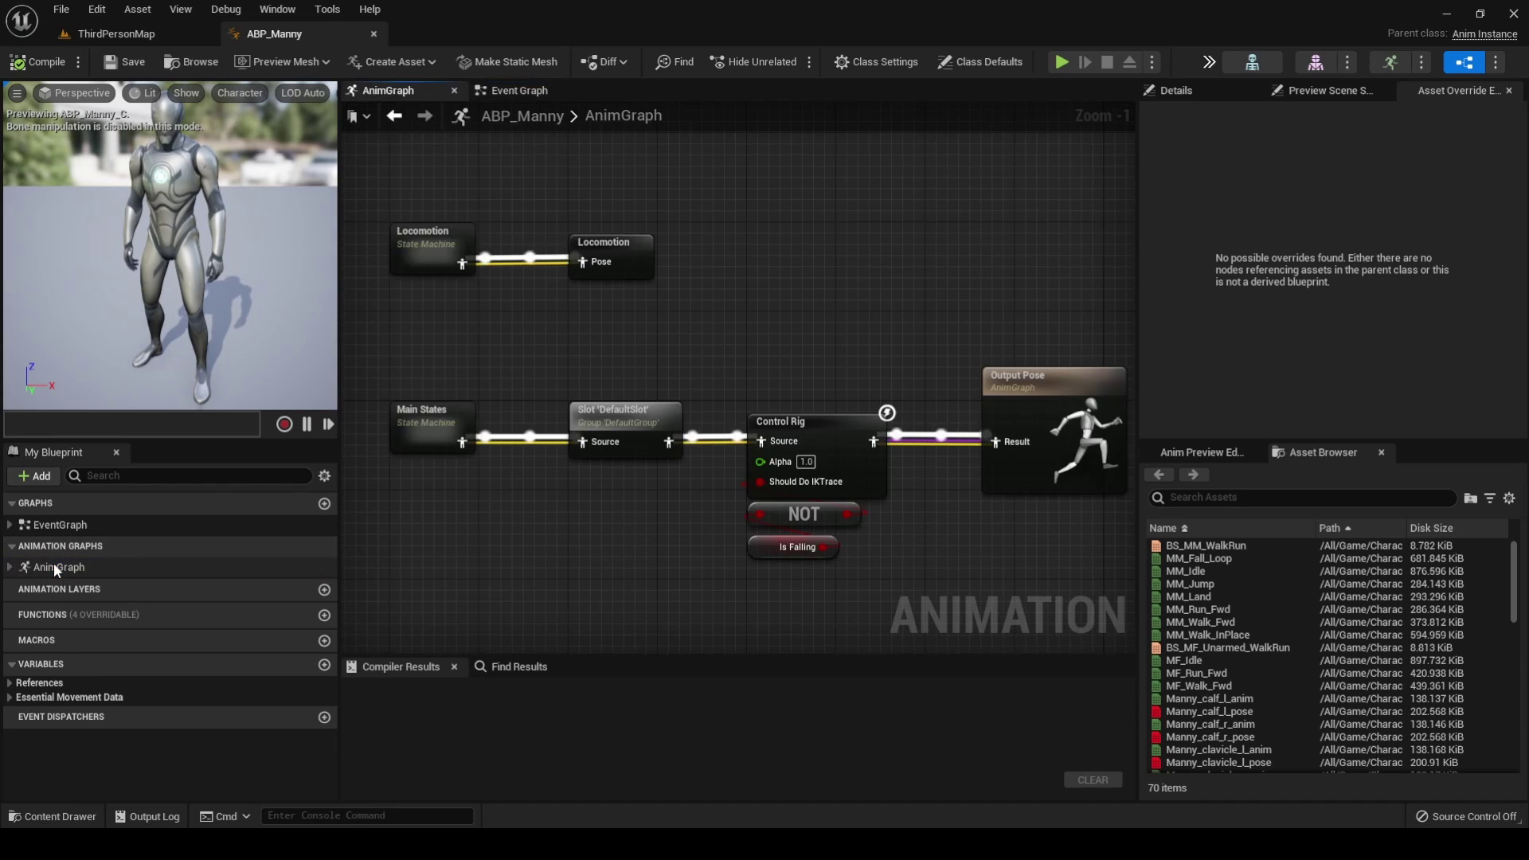
{"action": "double_click", "coordinate": [422, 249]}
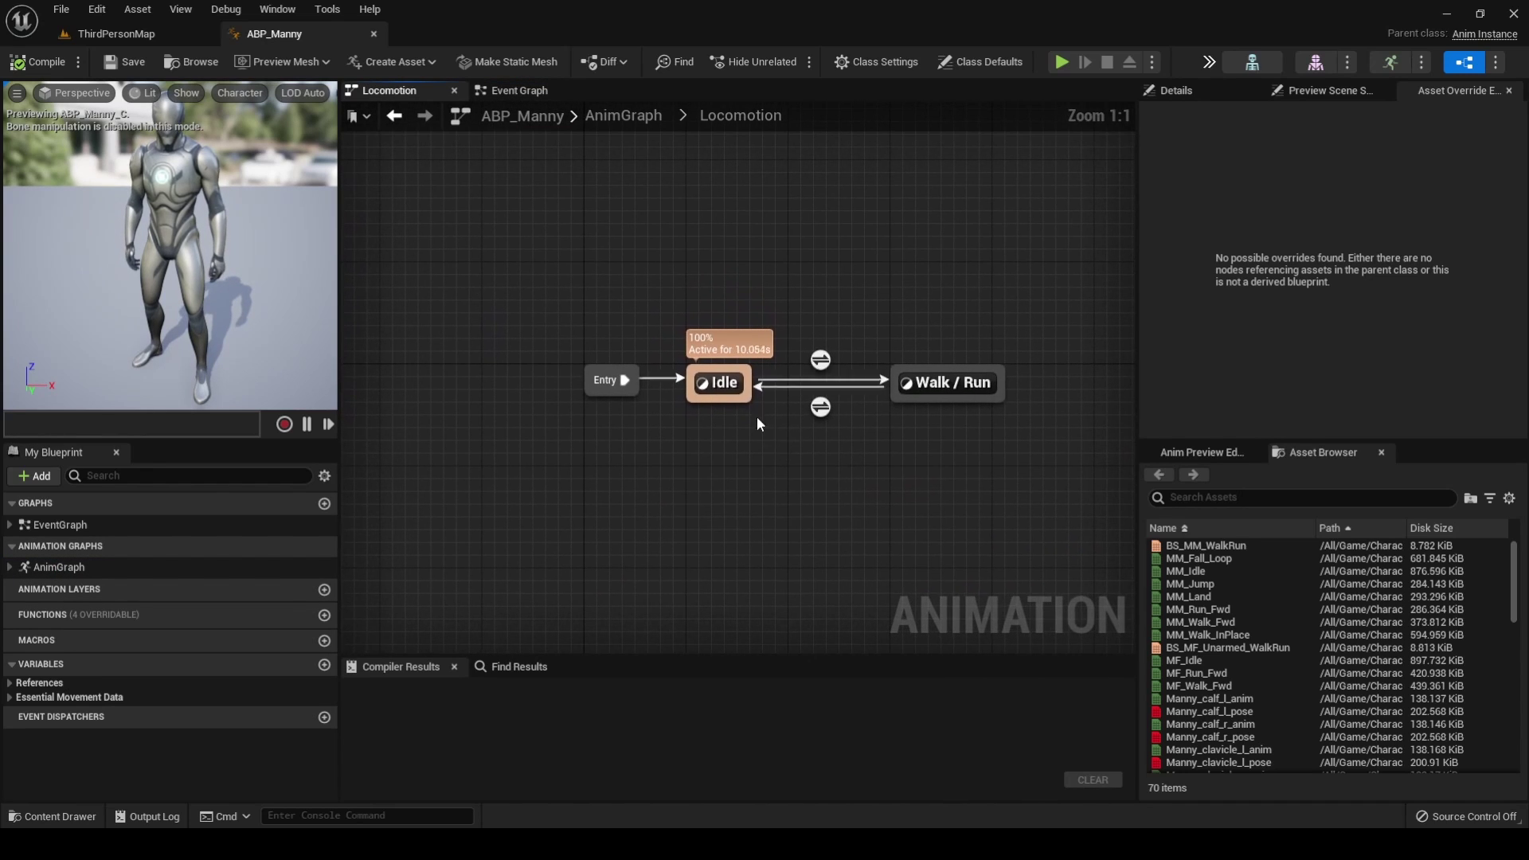
{"action": "double_click", "coordinate": [721, 384]}
{"action": "scroll", "coordinate": [1279, 634], "scroll_direction": "down", "scroll_amount": 2}
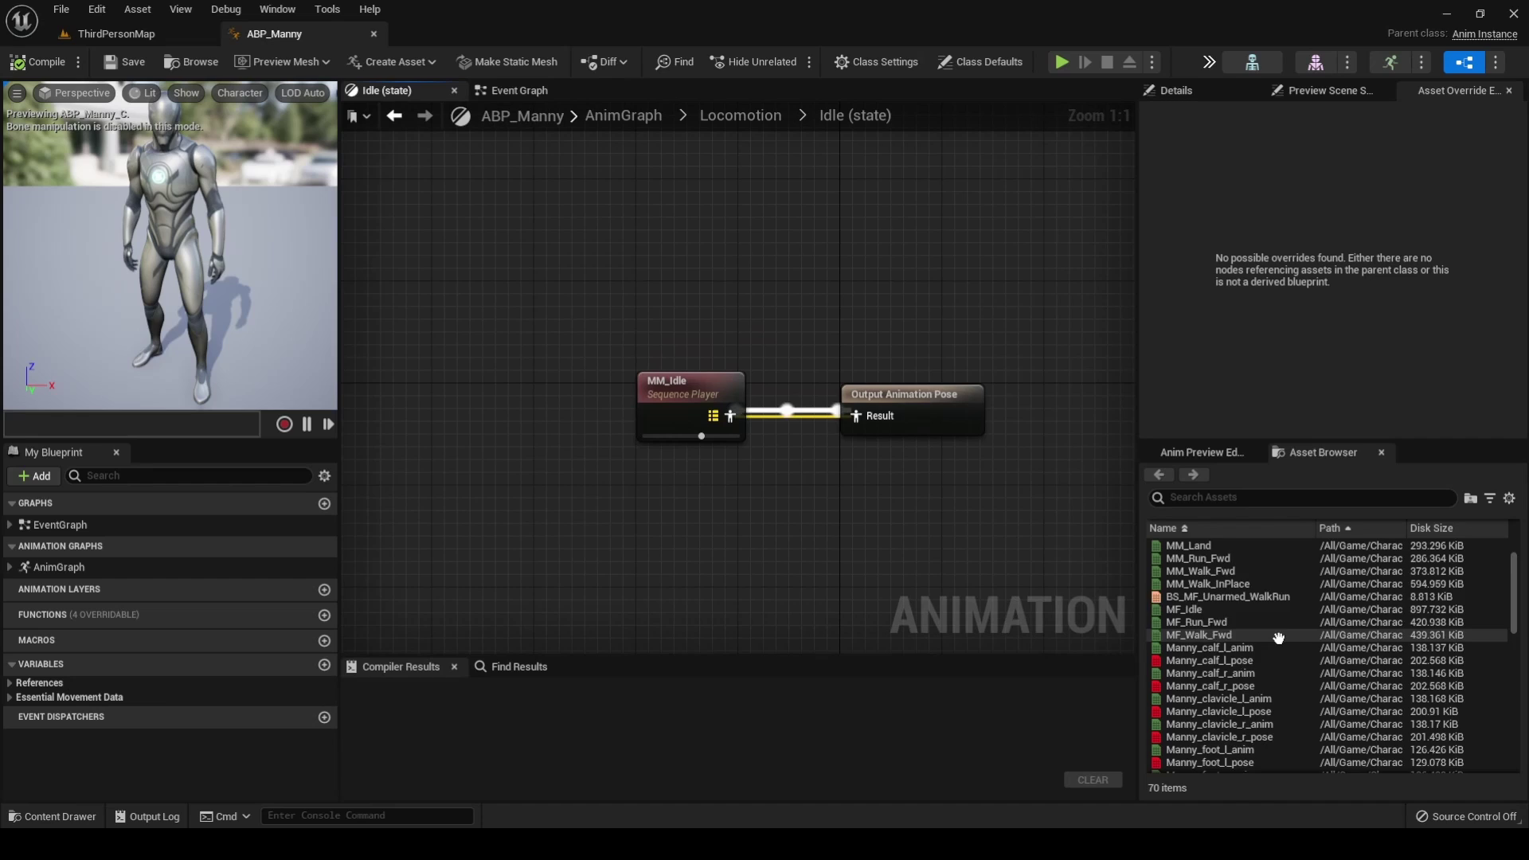
{"action": "scroll", "coordinate": [1280, 634], "scroll_direction": "down", "scroll_amount": 15}
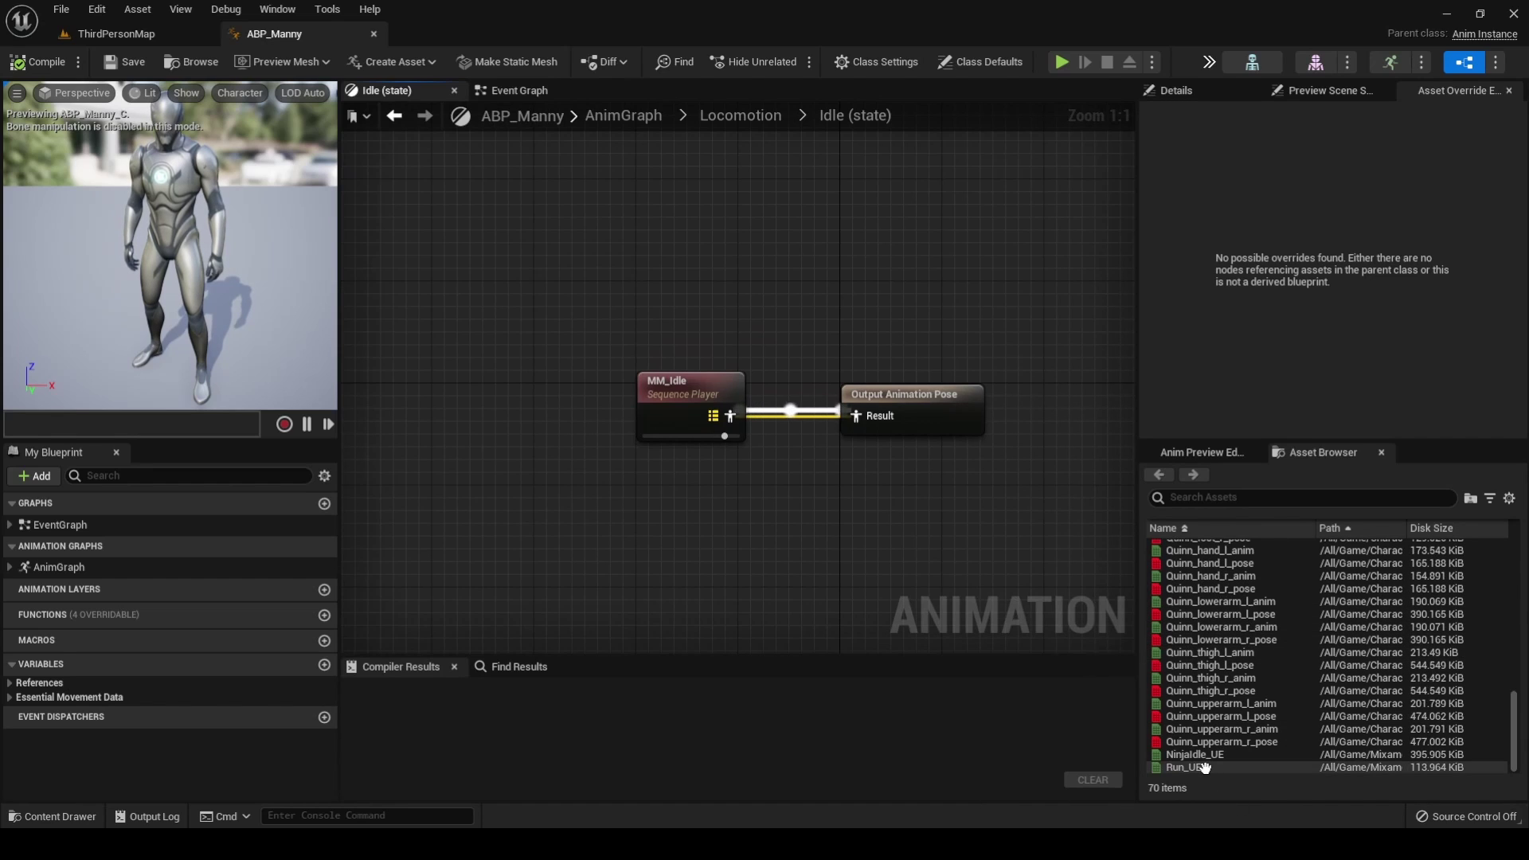
{"action": "left_click_drag", "start_coordinate": [1194, 755], "coordinate": [655, 529]}
{"action": "left_click_drag", "start_coordinate": [743, 551], "coordinate": [856, 415]}
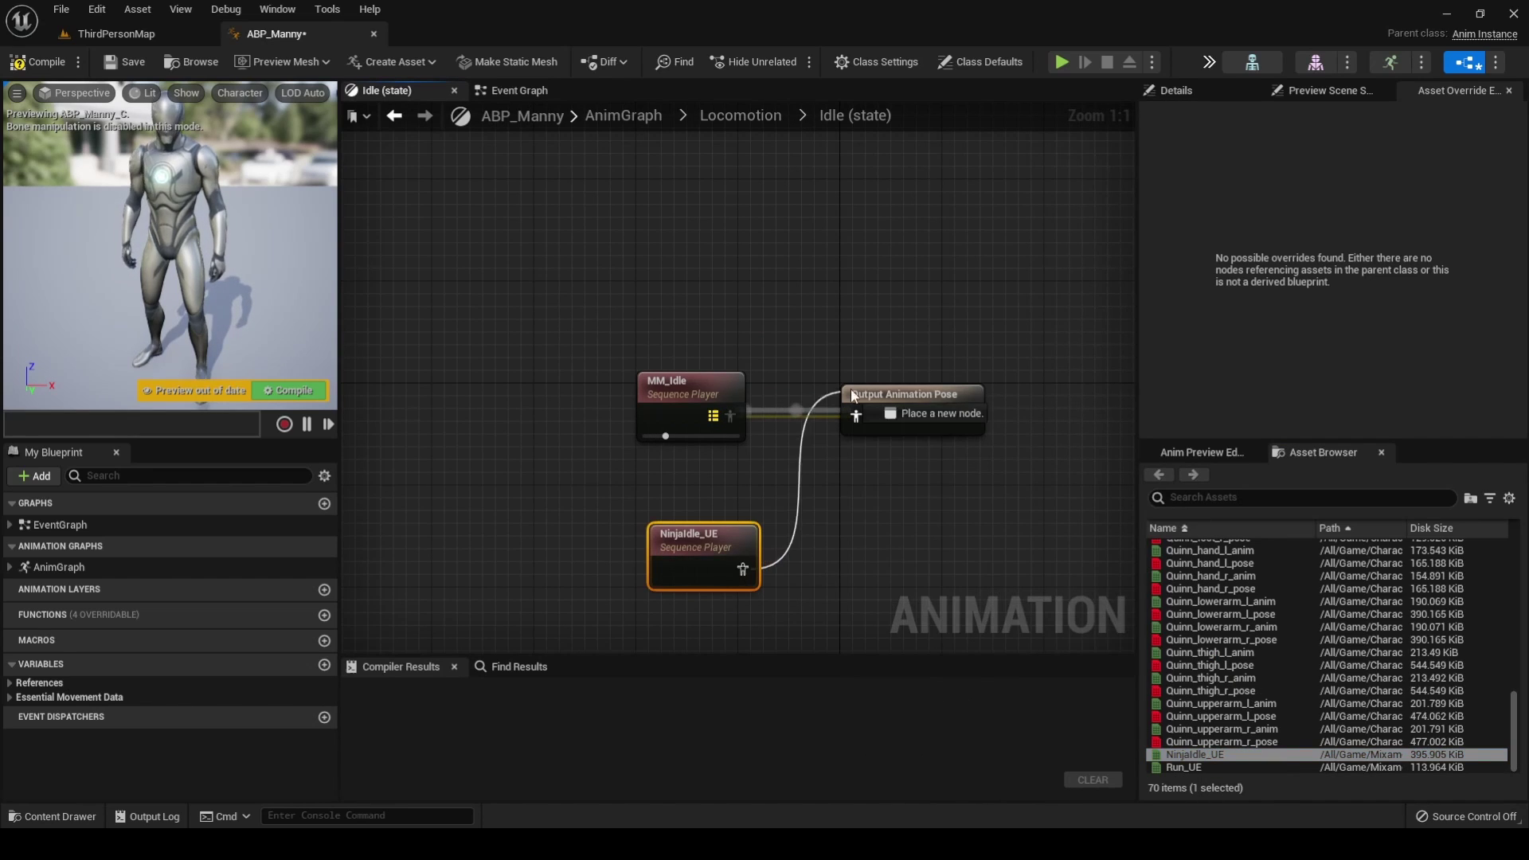
In the Walk / Run state, connect Run_UE to the Output Animation Pose.
{"action": "left_click", "coordinate": [741, 115]}
{"action": "double_click", "coordinate": [961, 385]}
{"action": "left_click_drag", "start_coordinate": [1183, 767], "coordinate": [740, 613]}
{"action": "left_click_drag", "start_coordinate": [794, 608], "coordinate": [920, 403]}
Play ThirdPersonMap in the editor and move the mannequin with W and D to check the ninja run and idle.
{"action": "left_click", "coordinate": [116, 34]}
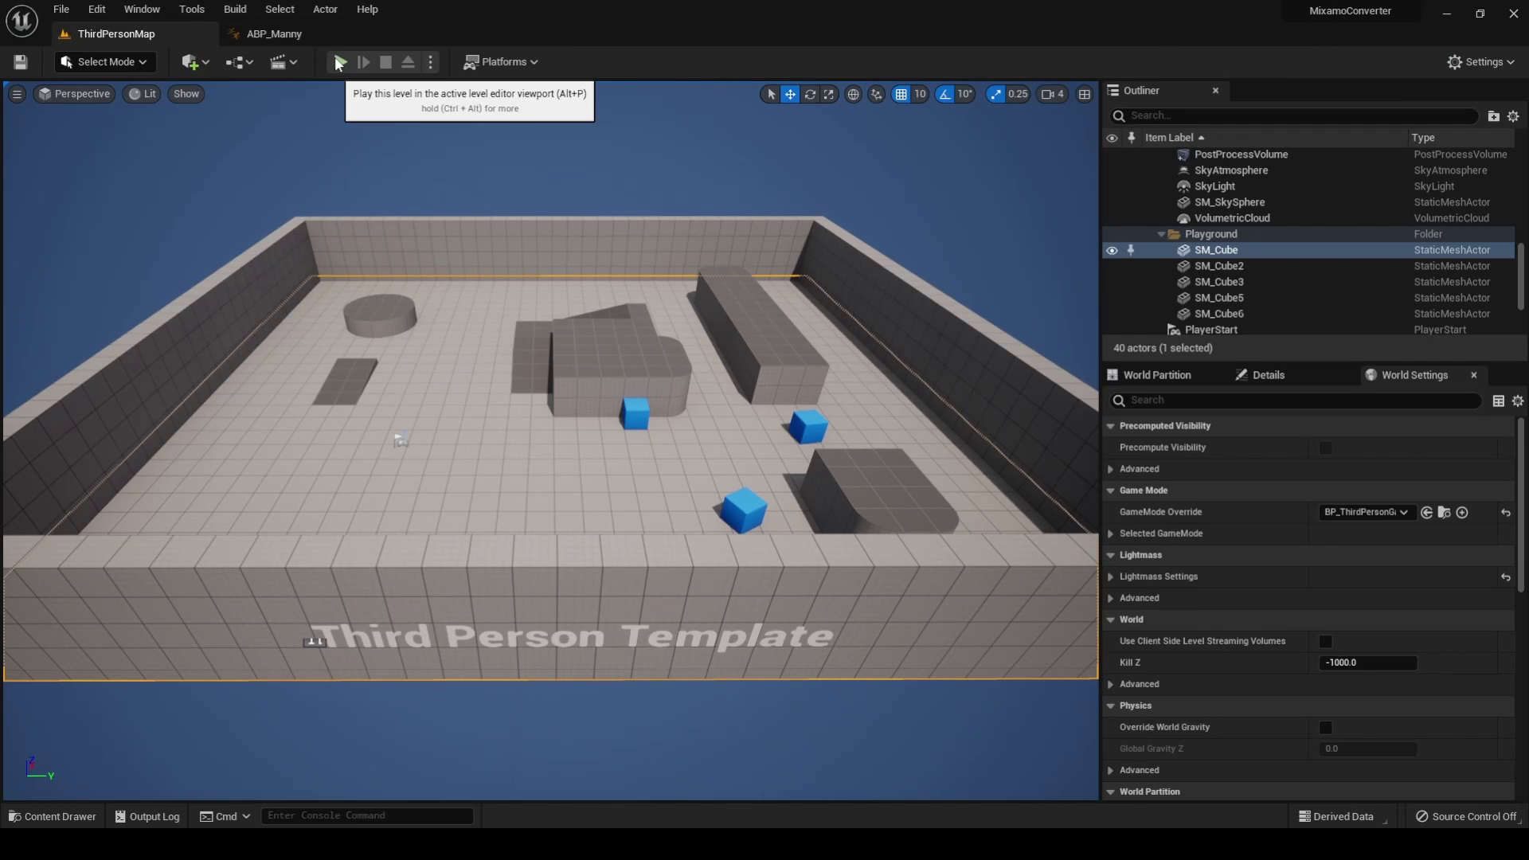
{"action": "left_click", "coordinate": [340, 62]}
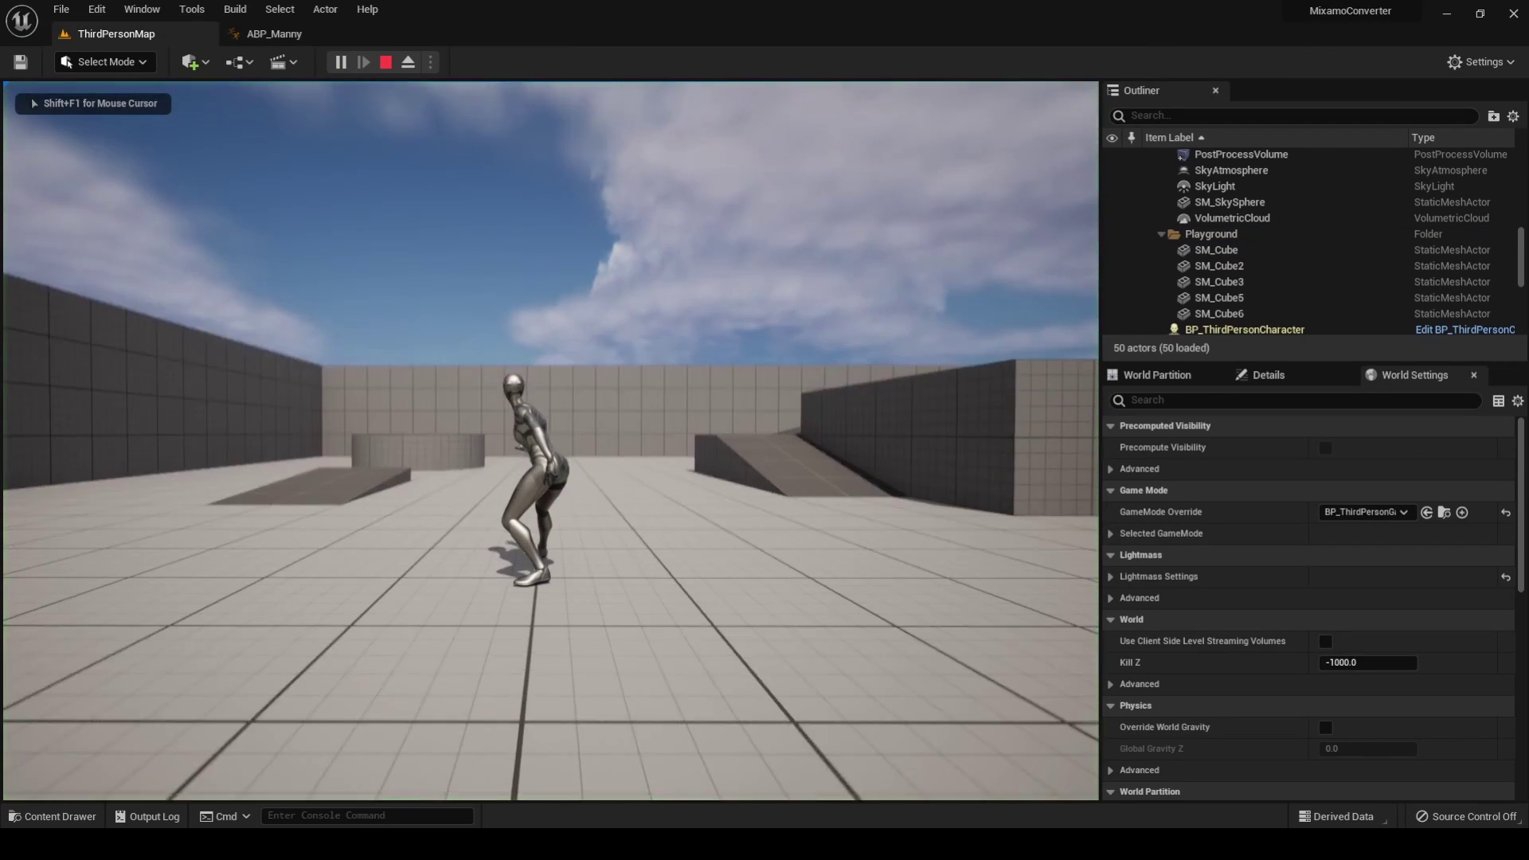
{"action": "key", "text": "w"}
{"action": "key", "text": "d"}
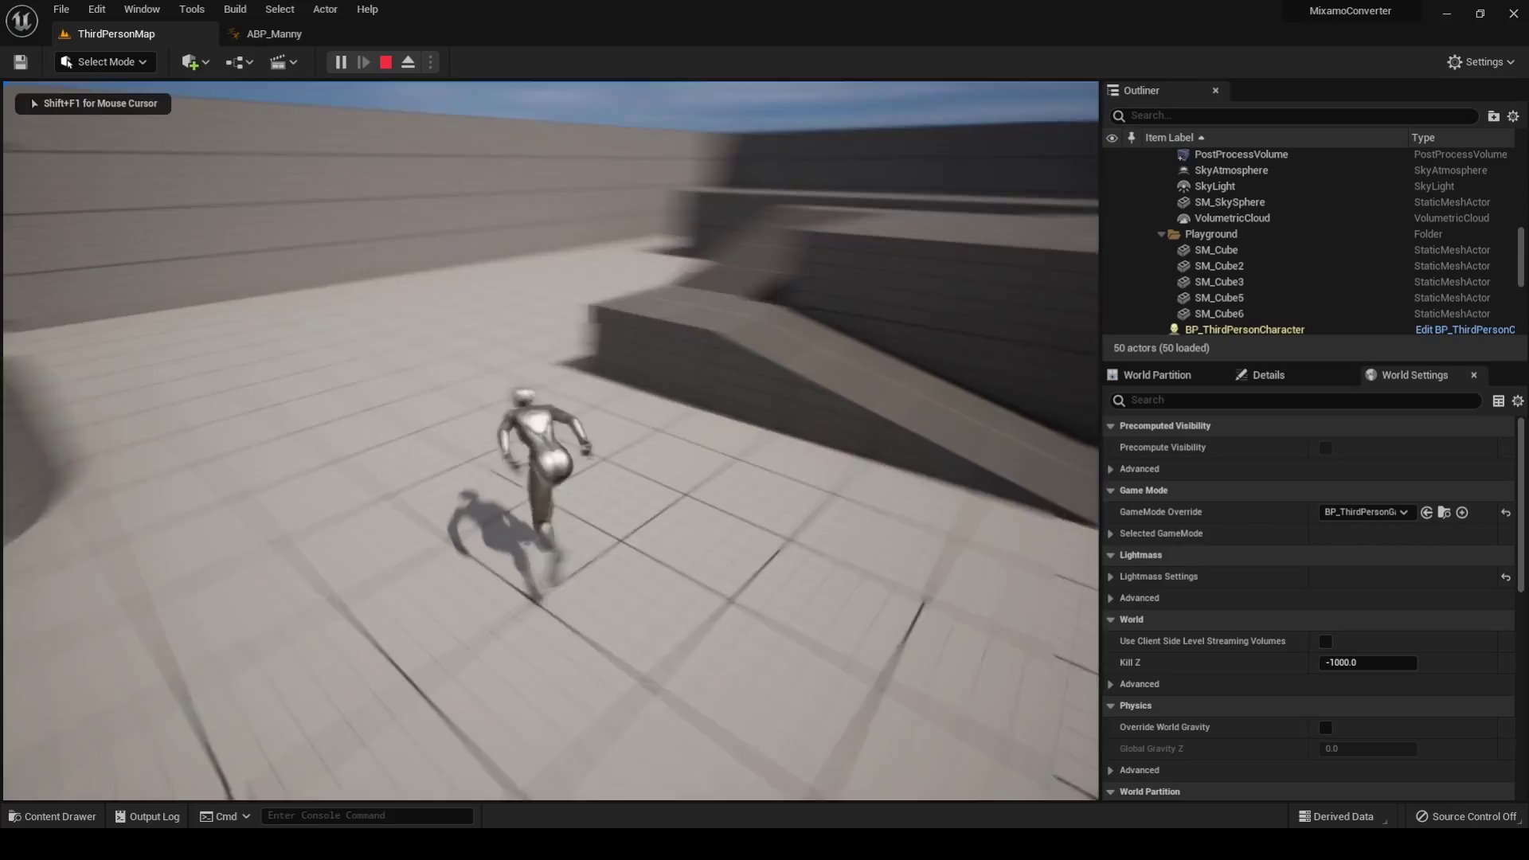
{"action": "key", "text": "w"}
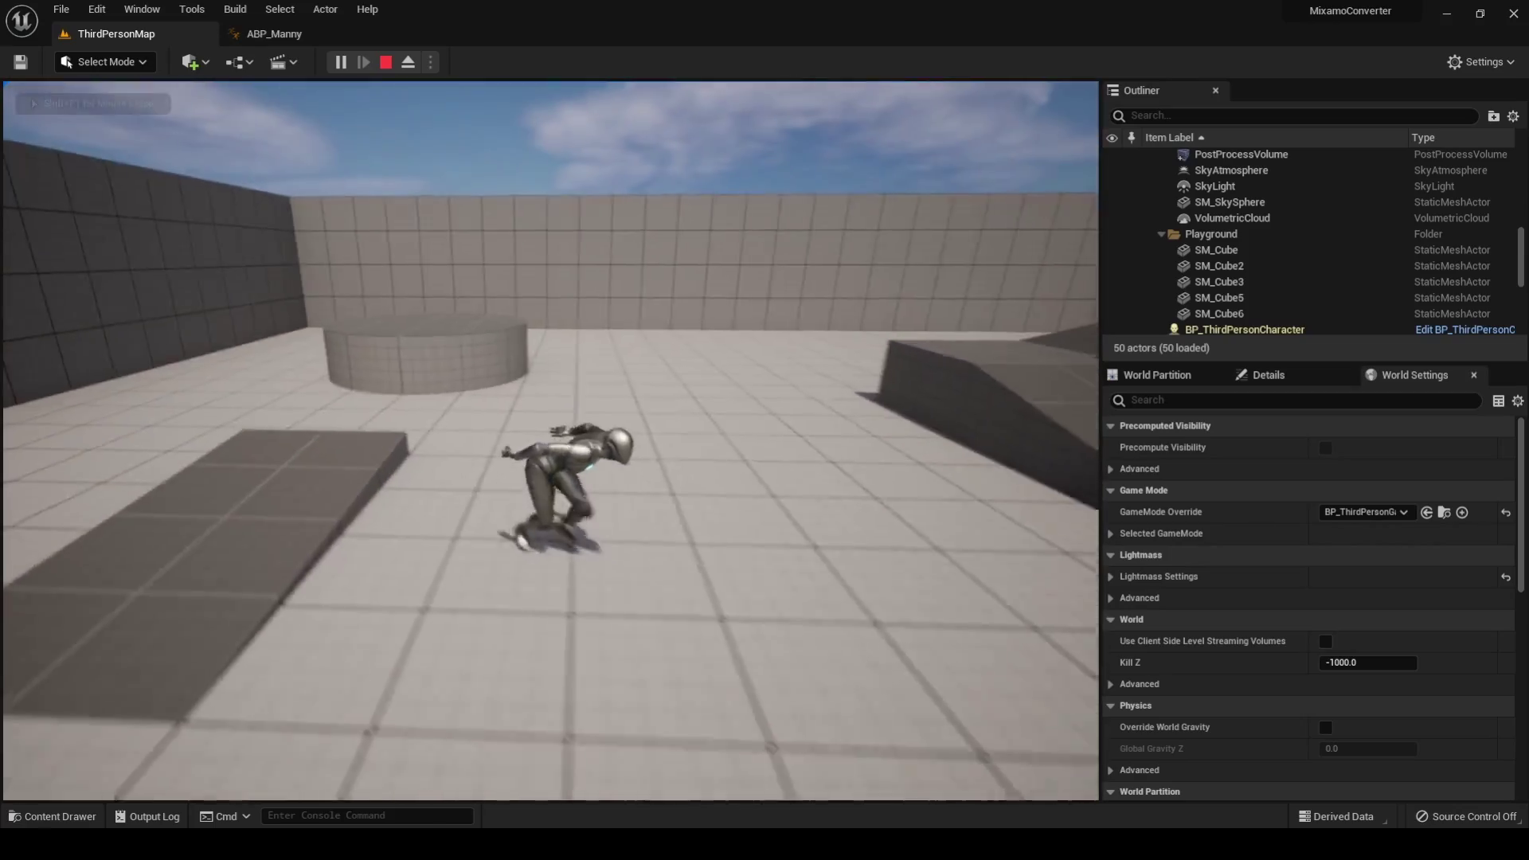
{"action": "key", "text": "w"}
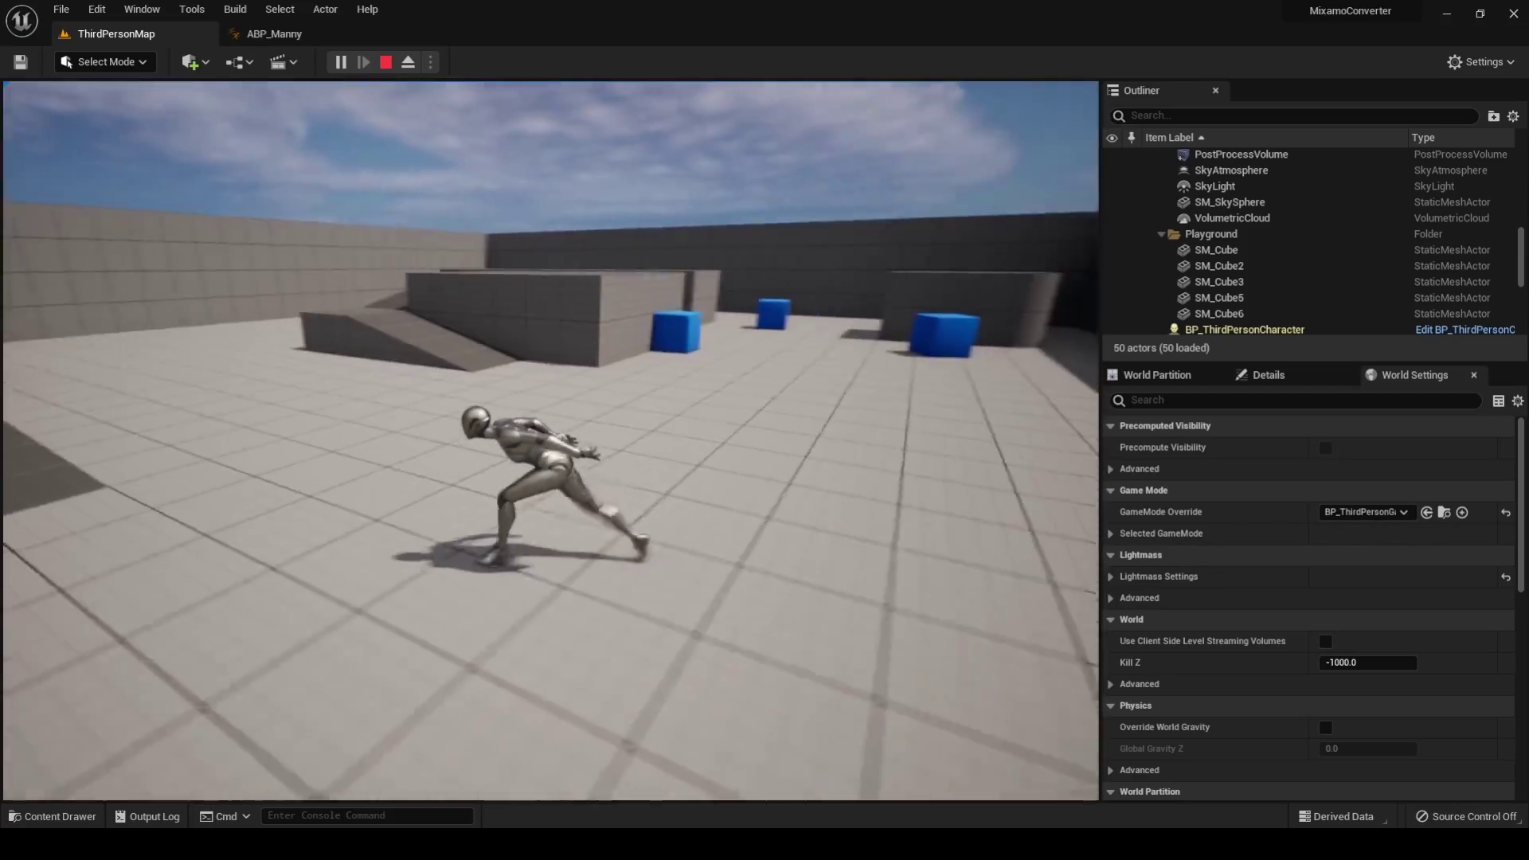
{"action": "key", "text": "w"}
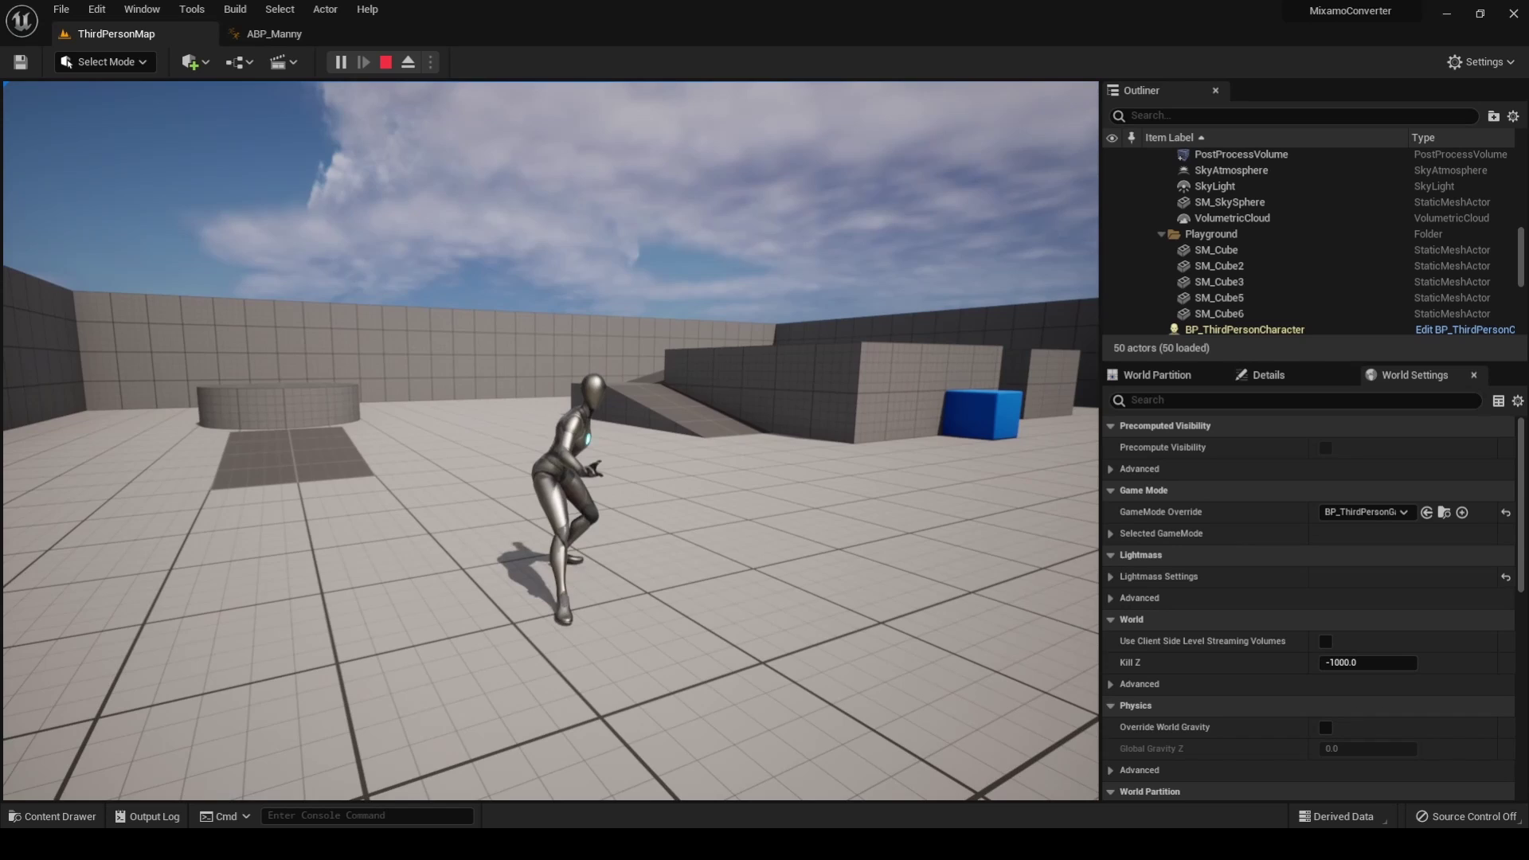